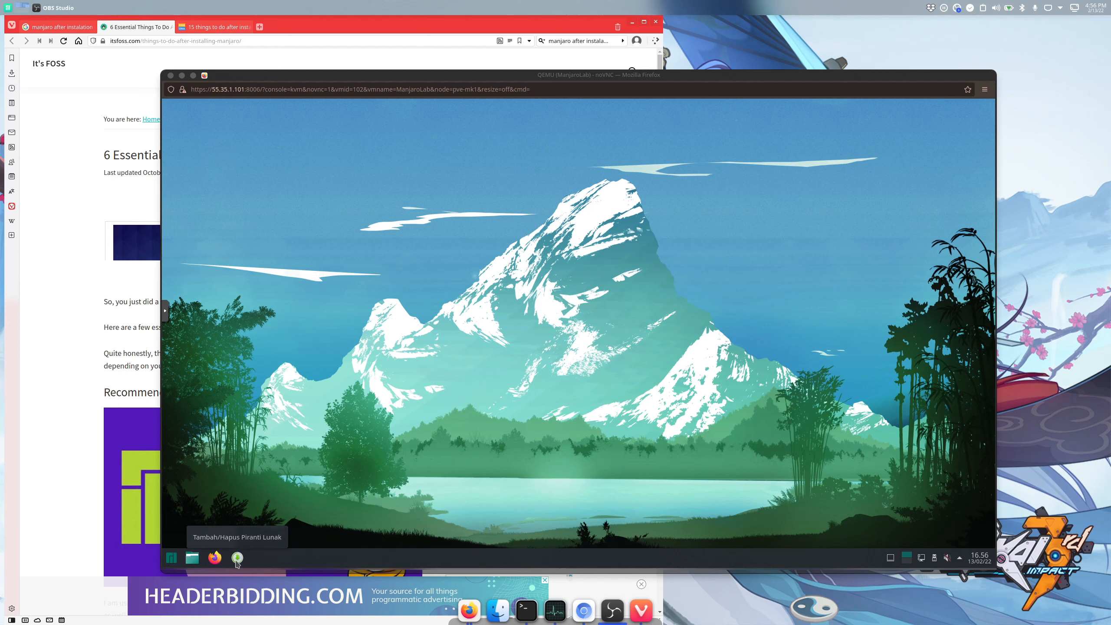
- Open the preferences of Tambah/Hapus Piranti Lunak and authenticate with the account password
click(172, 559)
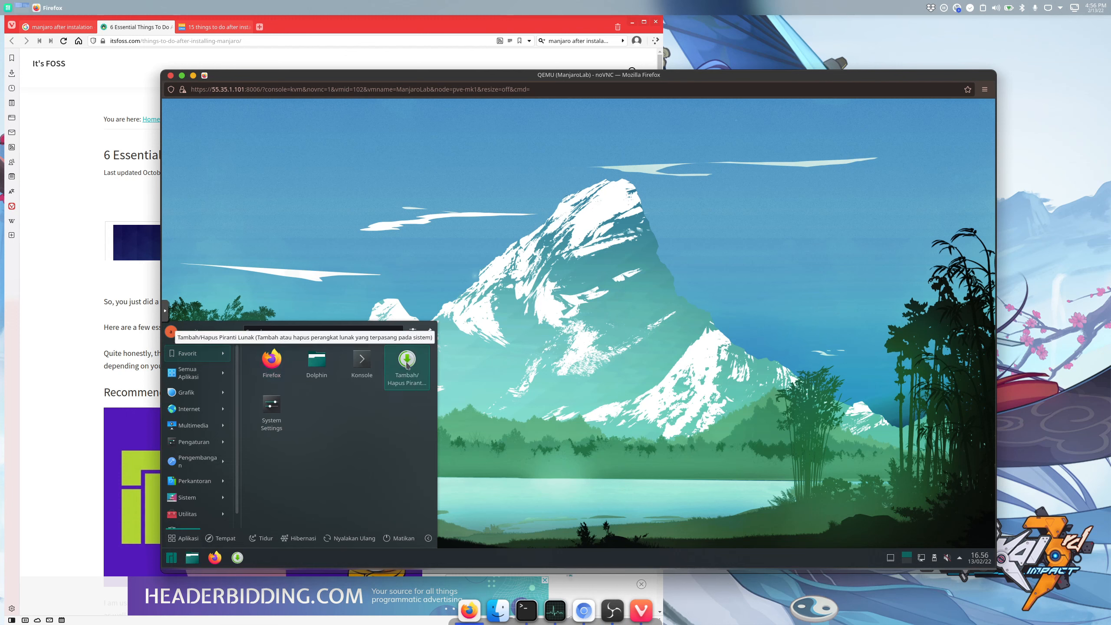
click(406, 365)
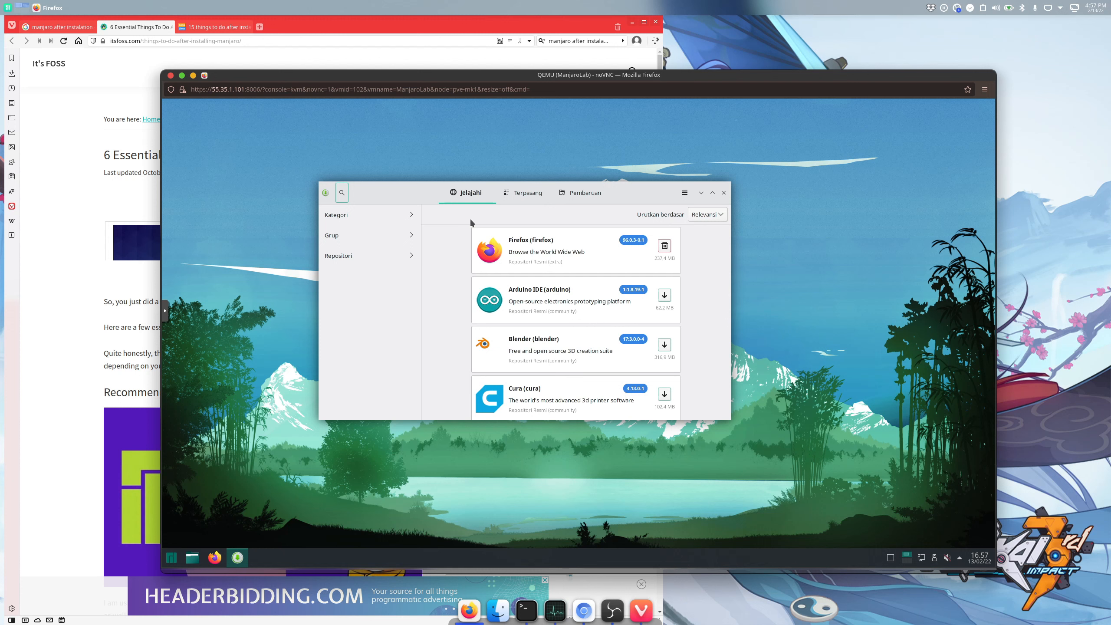
click(685, 194)
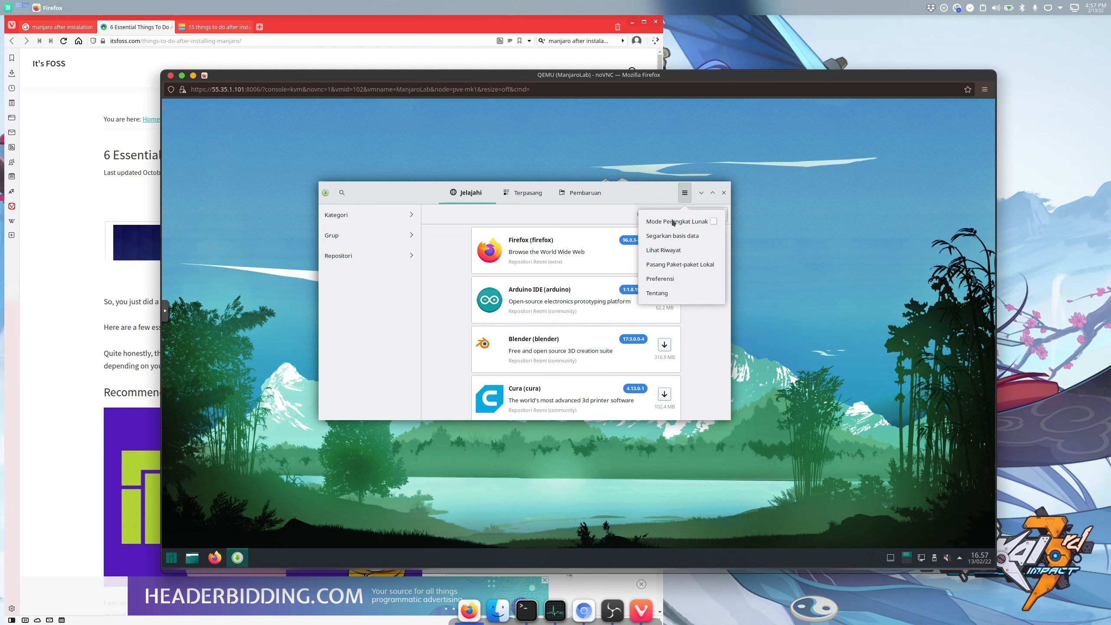
click(662, 280)
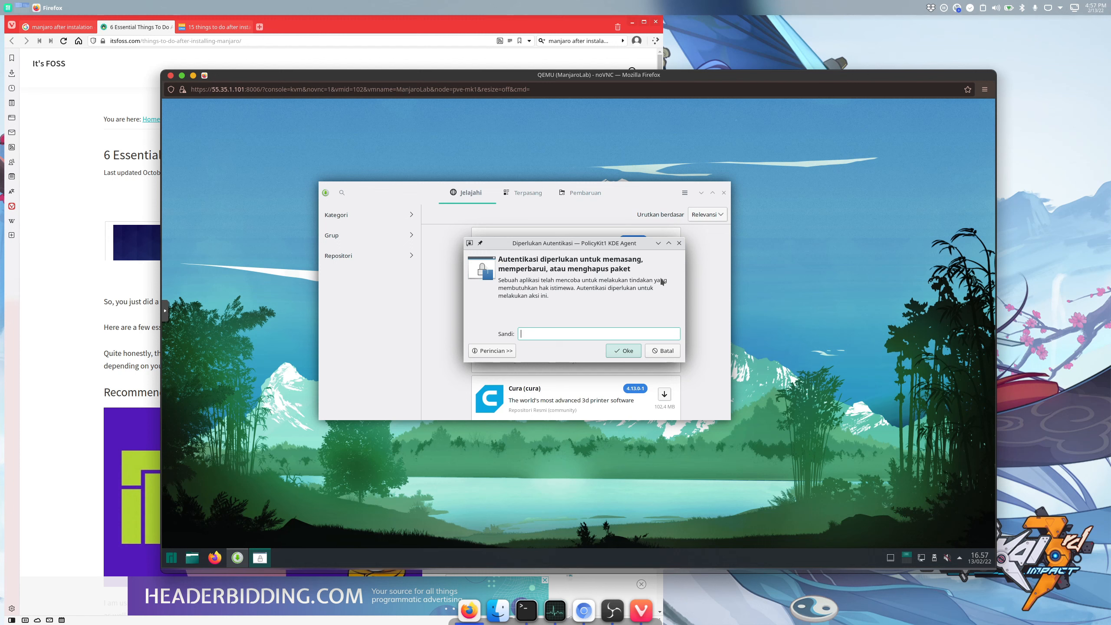
text(********)
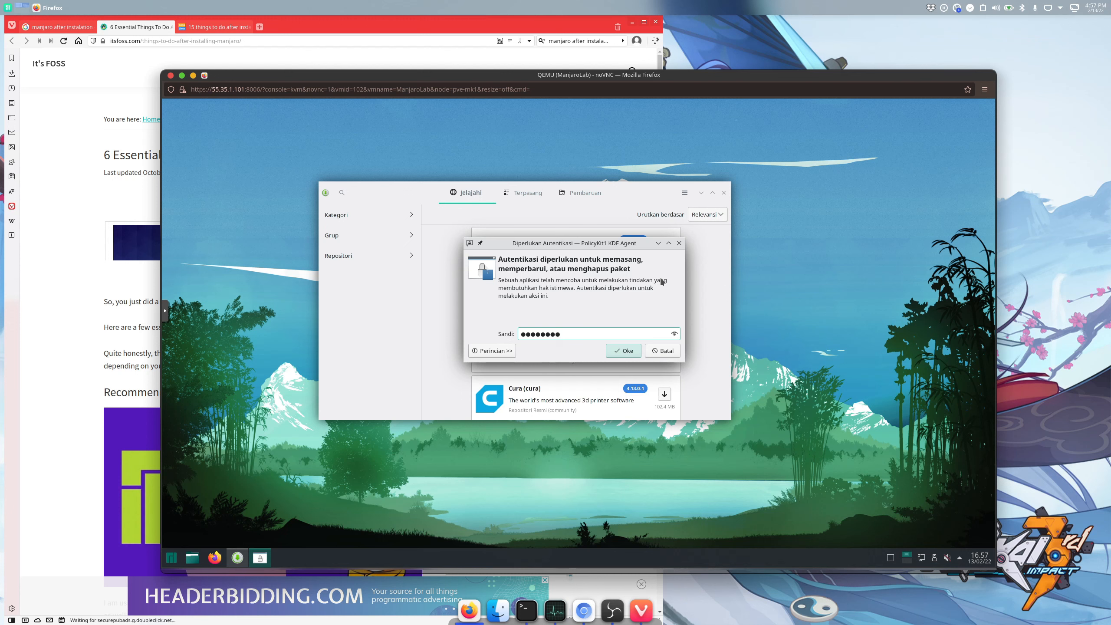
key(Return)
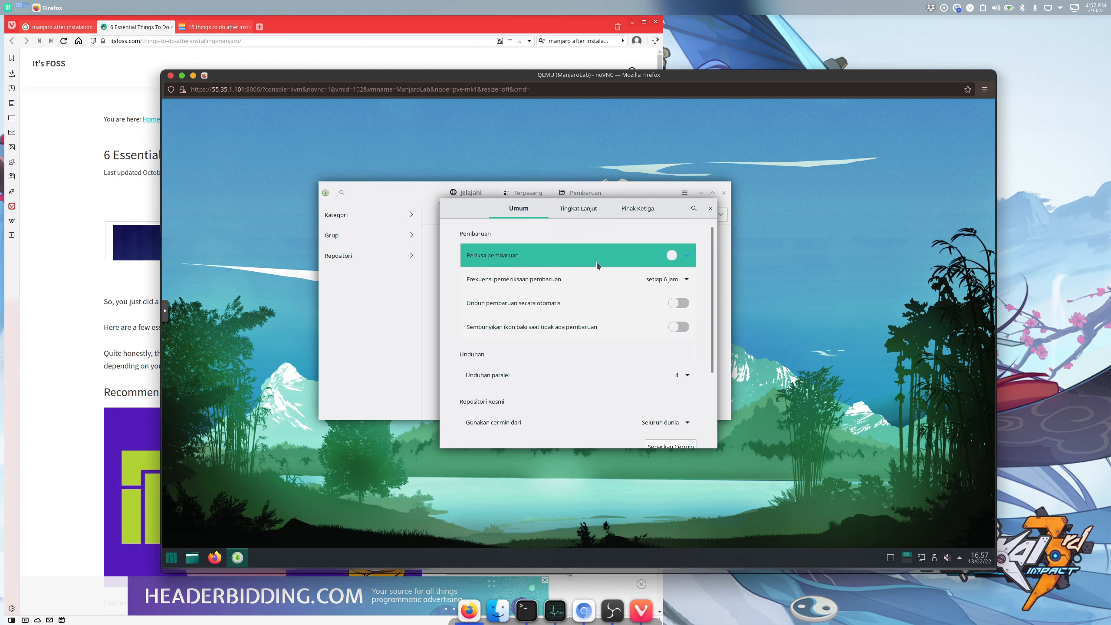
- Examine the countries offered as mirror sources for the official repositories in the general preferences
scroll(597, 264, down, 3)
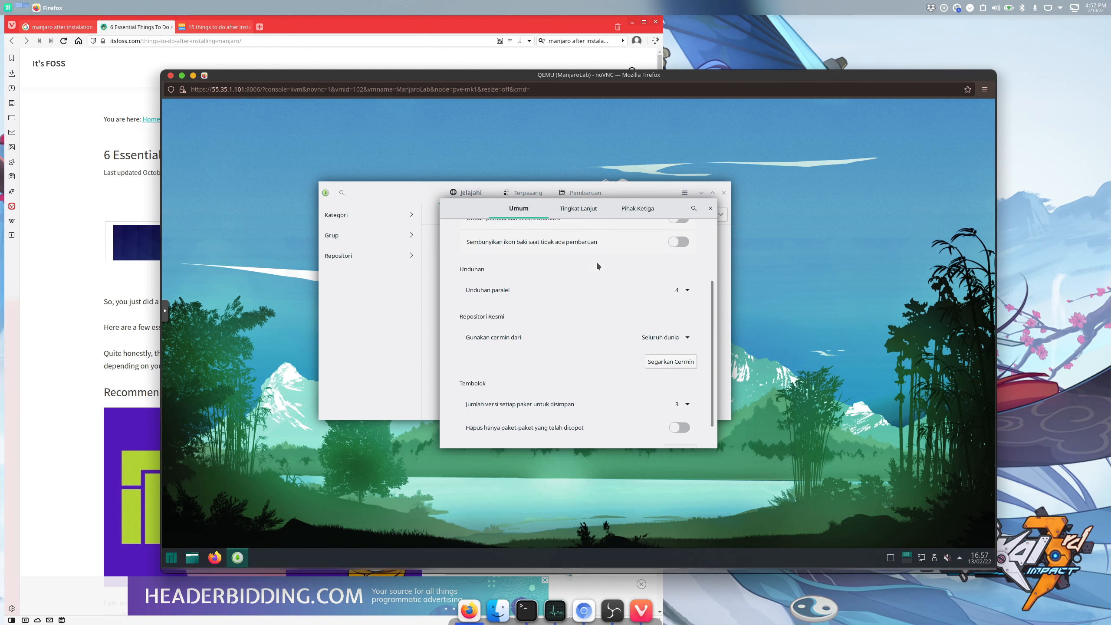
scroll(596, 262, down, 2)
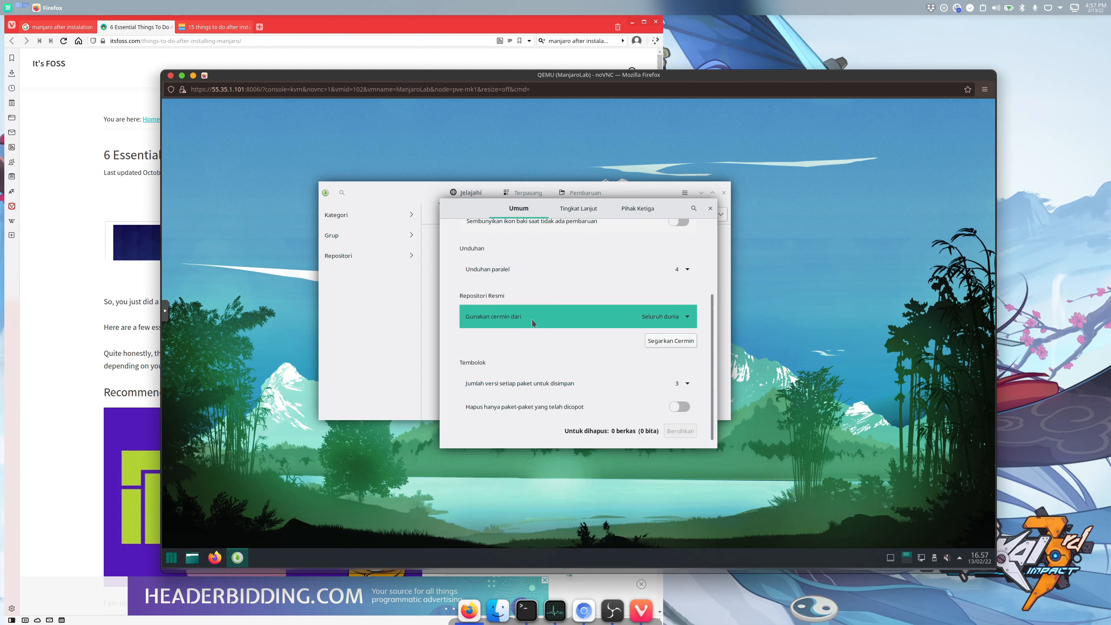
click(682, 317)
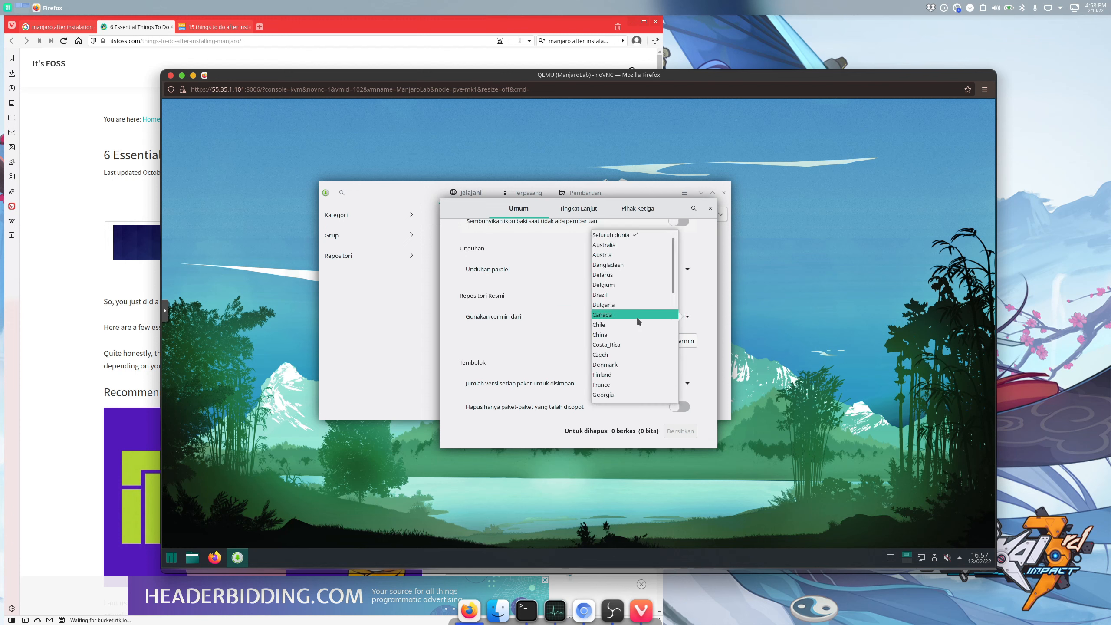
scroll(637, 320, down, 5)
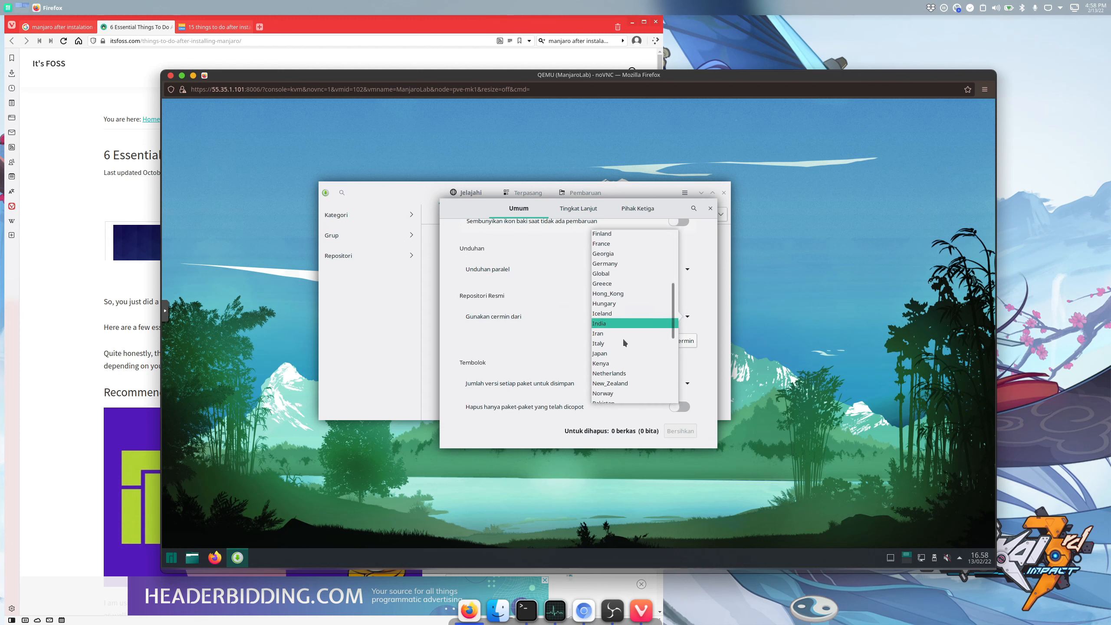
scroll(622, 354, down, 3)
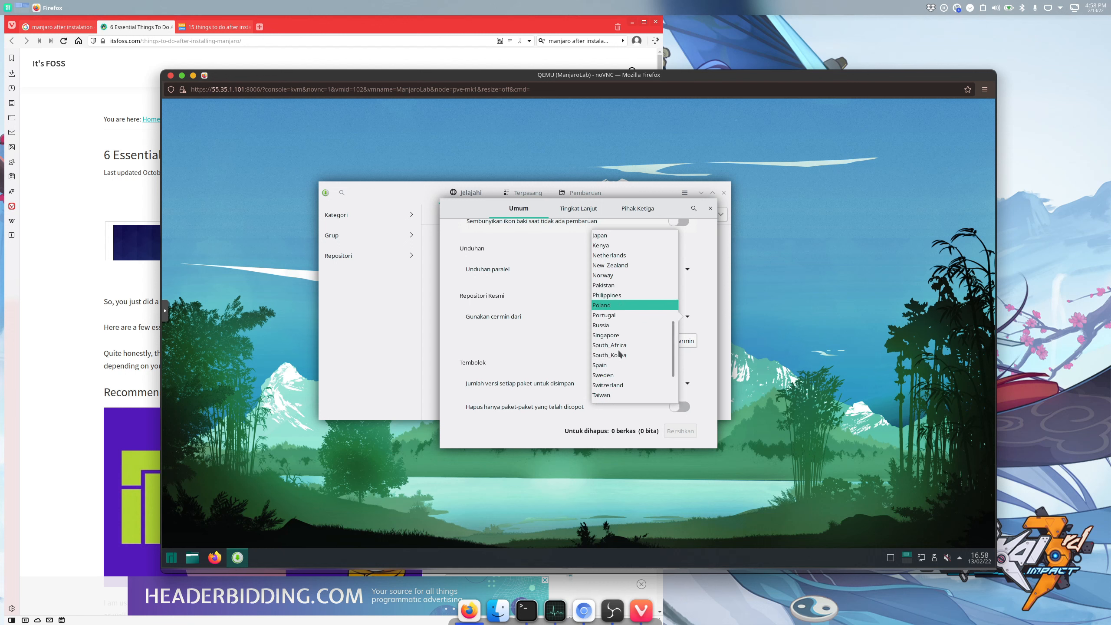
scroll(620, 354, up, 5)
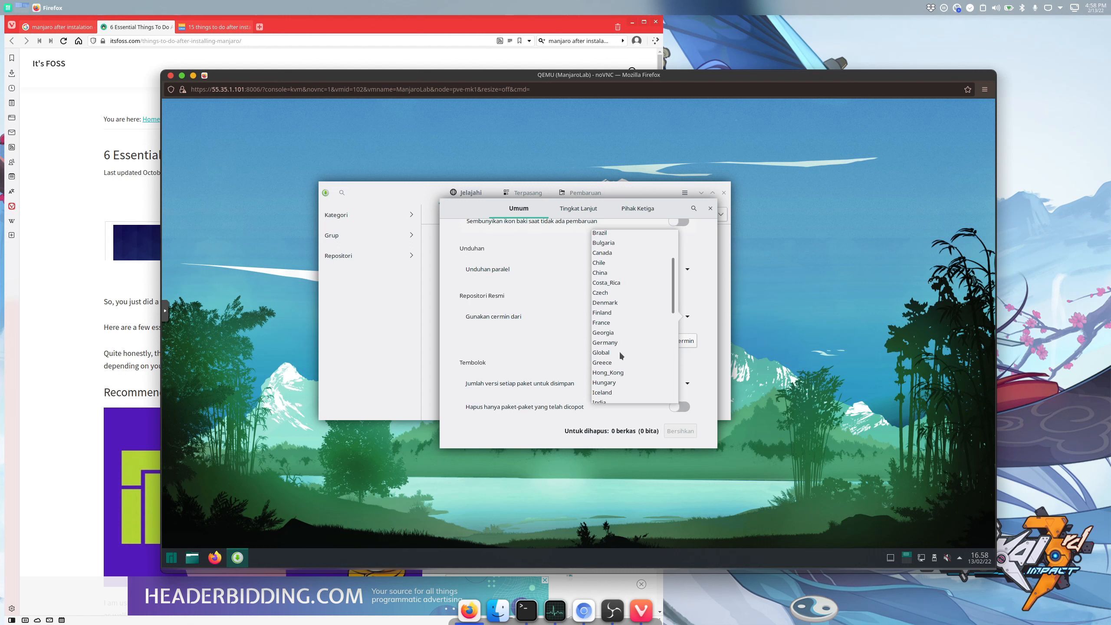
scroll(620, 353, up, 3)
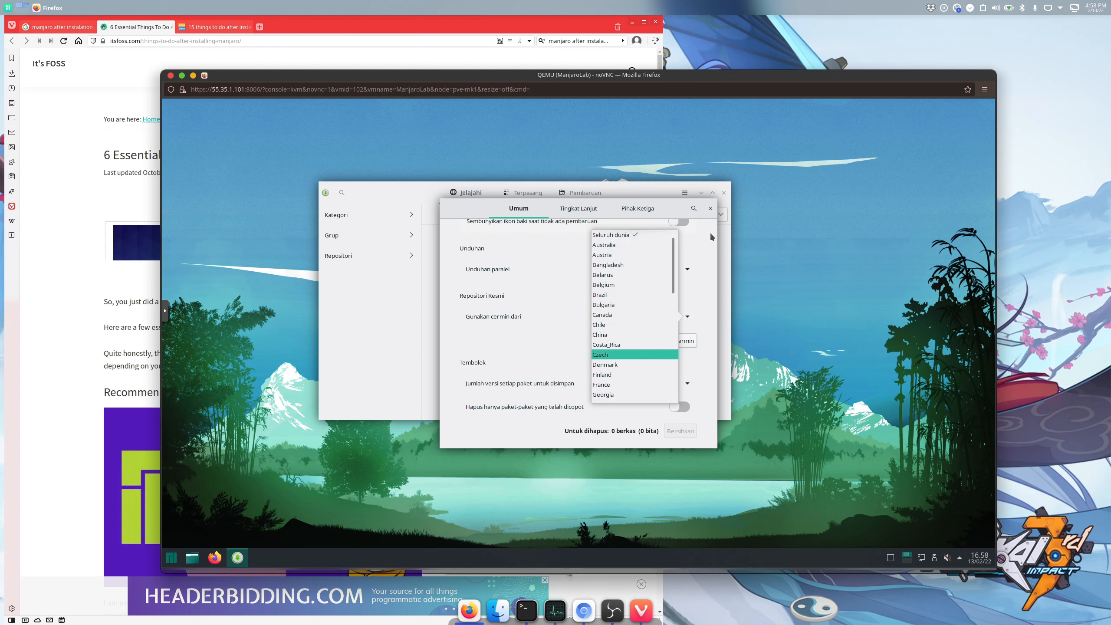
scroll(628, 312, down, 5)
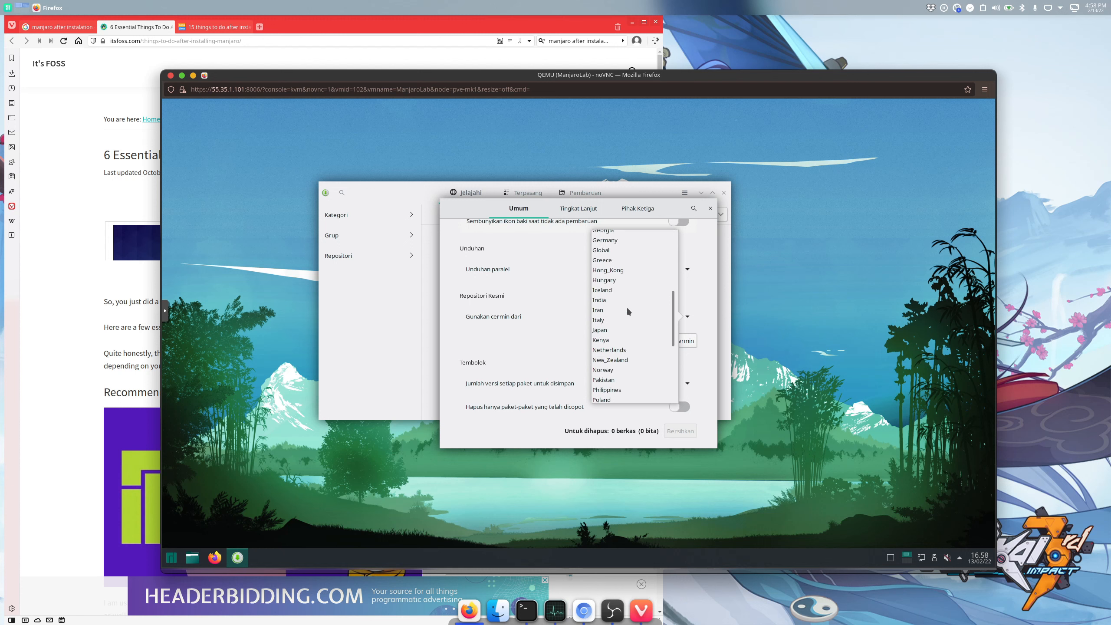
click(488, 318)
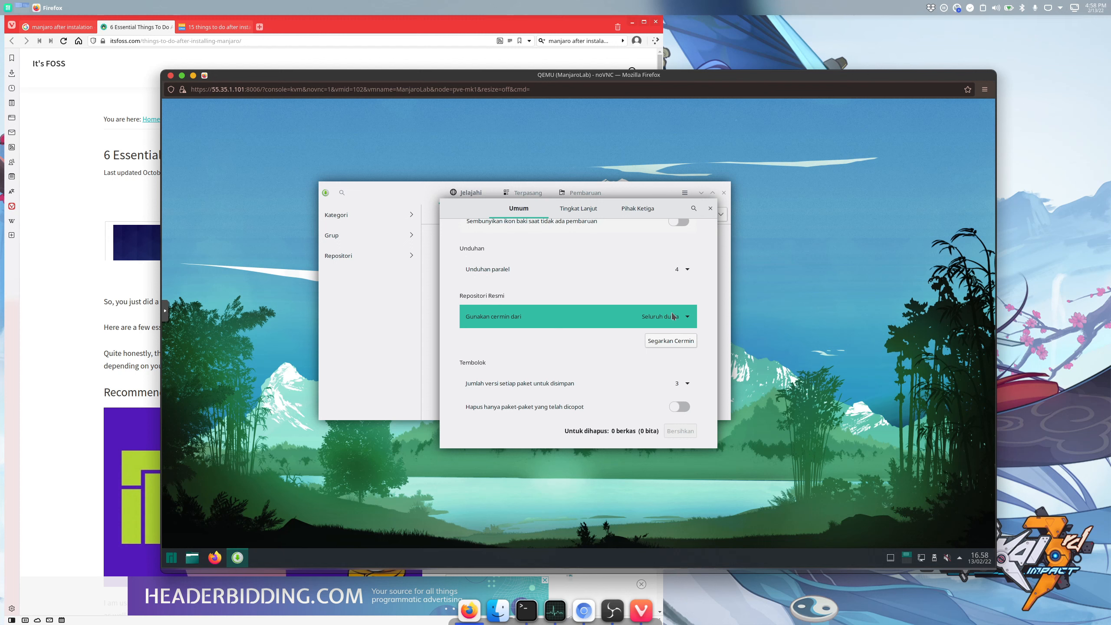
- Refresh the official repository mirrors using Seluruh dunia as the source, and move the preferences window off the package list
click(673, 342)
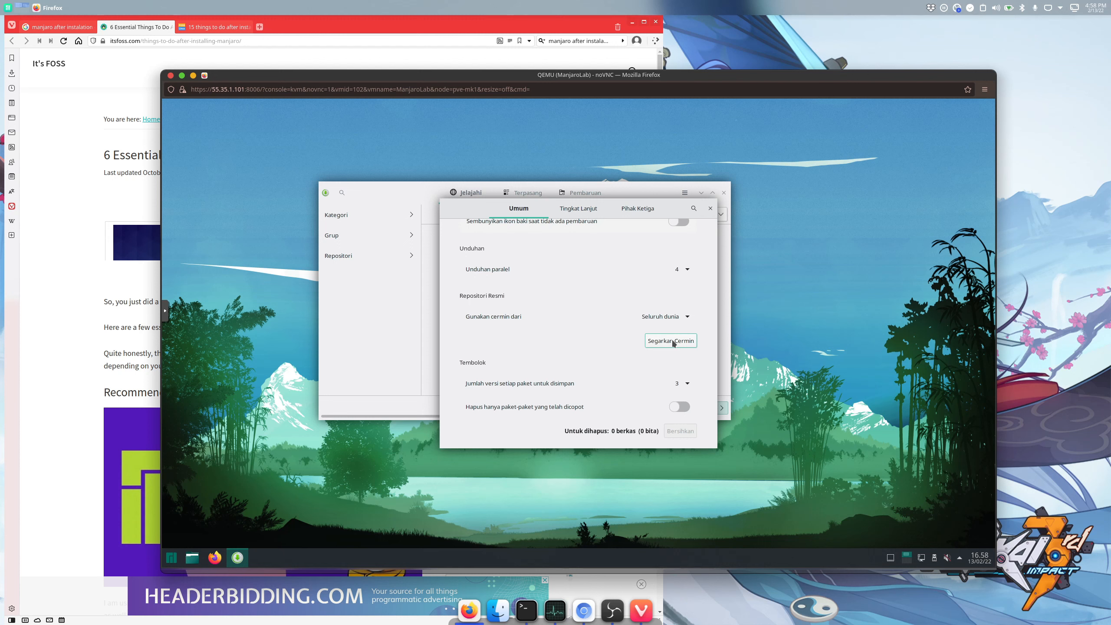
click(673, 343)
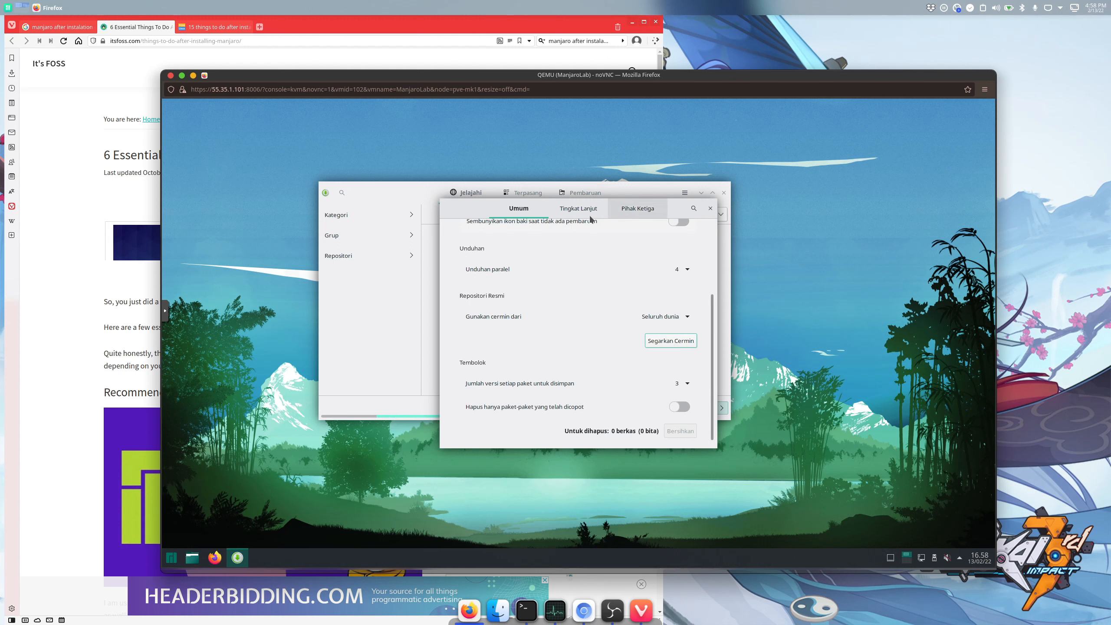
drag(463, 207, 550, 163)
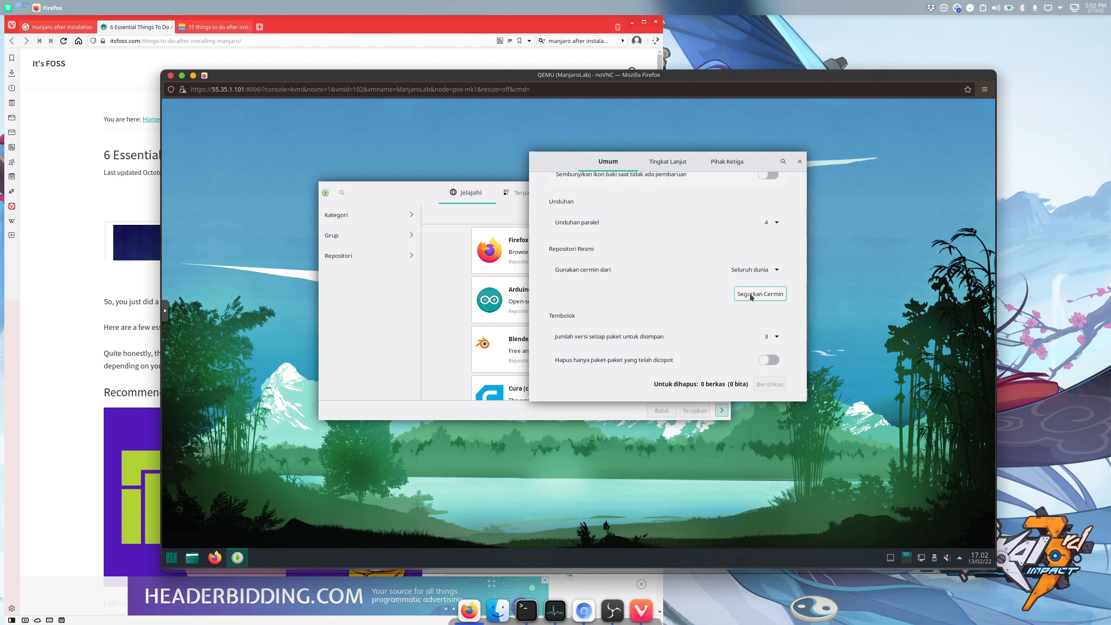
- Close the preferences and authenticate with the account password
scroll(694, 299, up, 3)
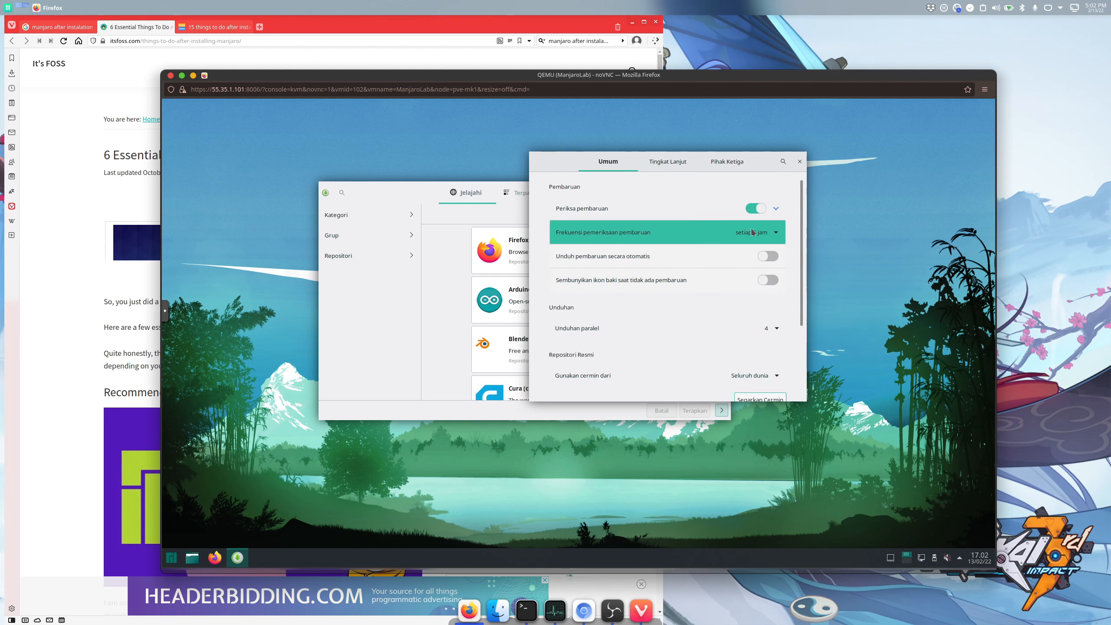
click(800, 163)
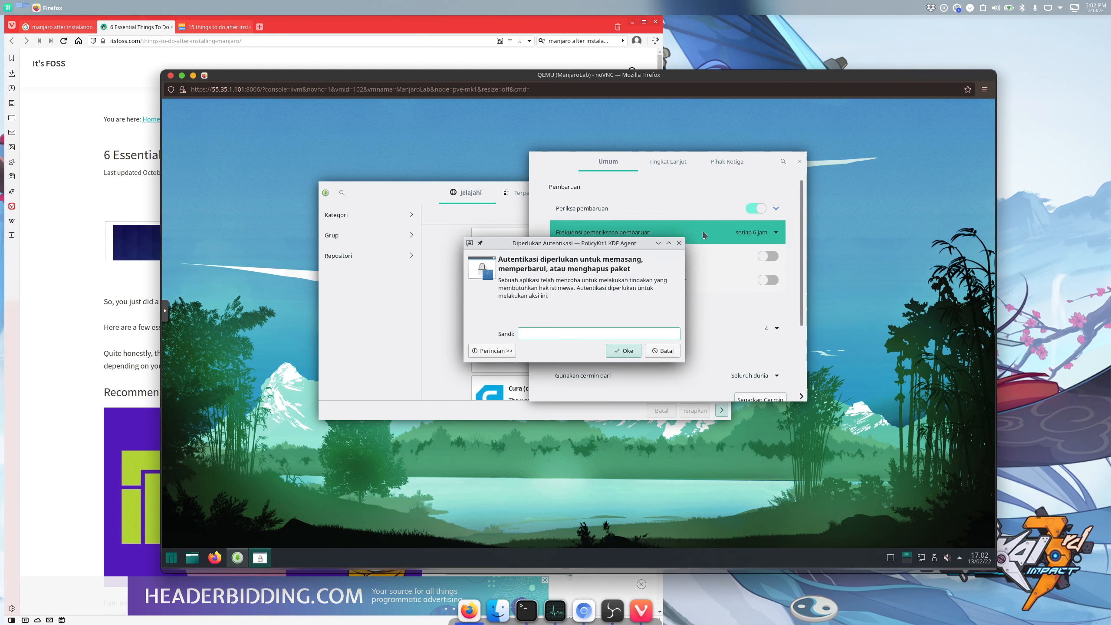
text(*****)
key(BackSpace)
key(BackSpace)
key(BackSpace)
key(BackSpace)
key(BackSpace)
text(********)
key(Return)
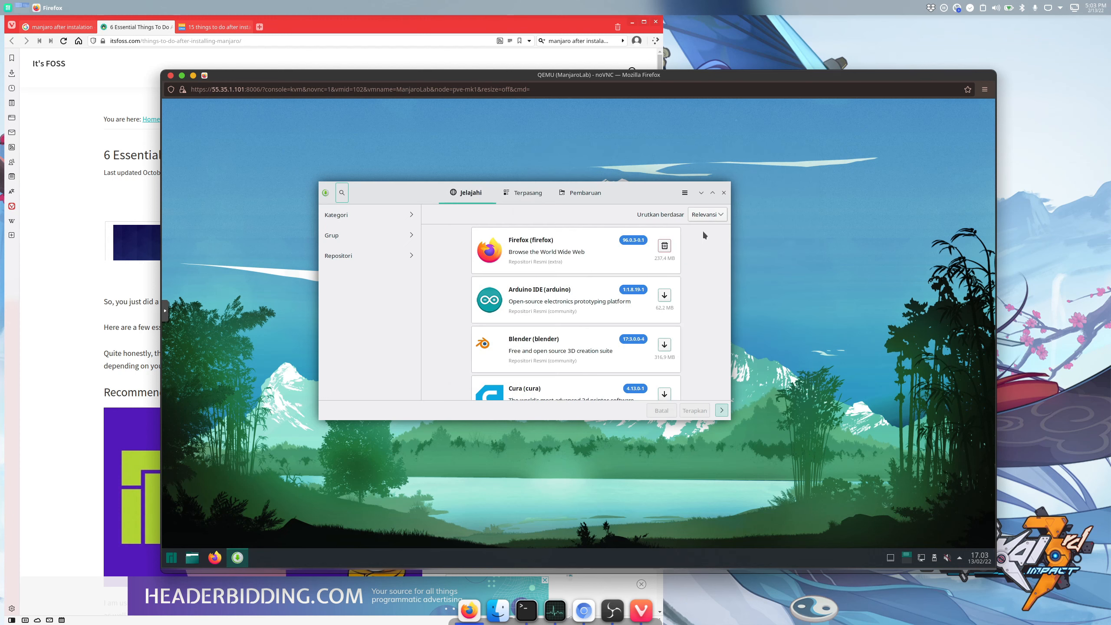
- Review the available package updates and start applying all of them
click(583, 195)
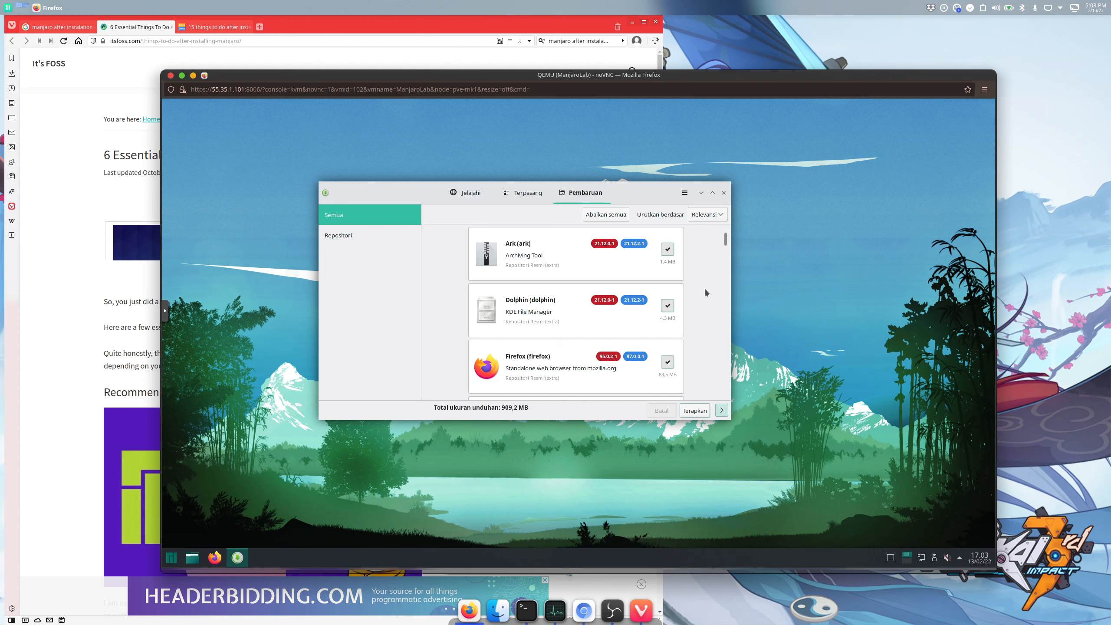
scroll(704, 292, down, 3)
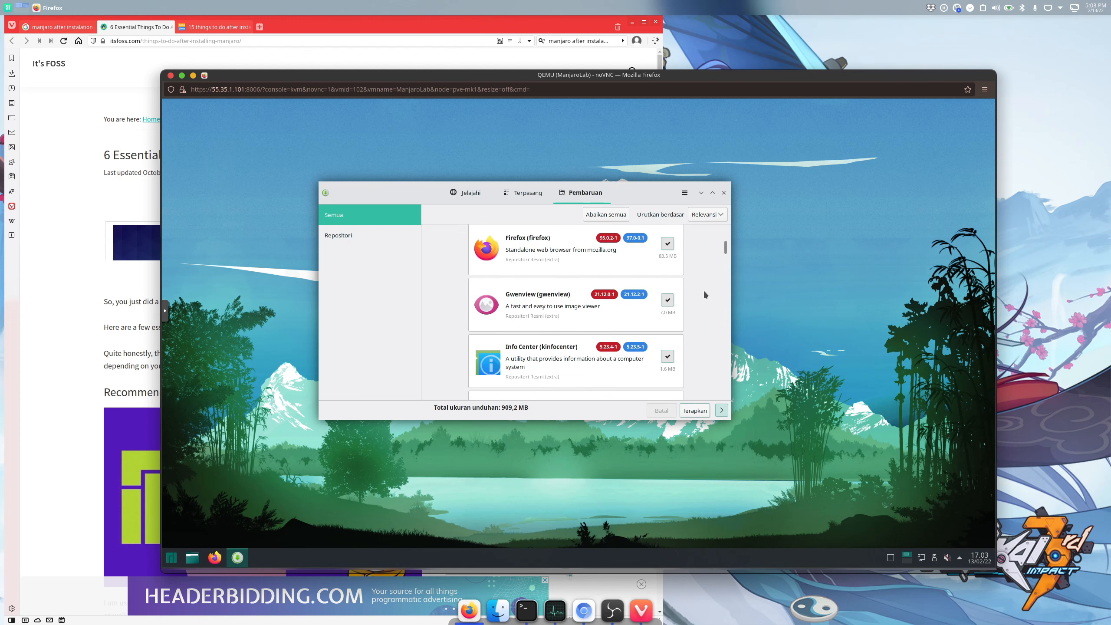
scroll(704, 291, down, 6)
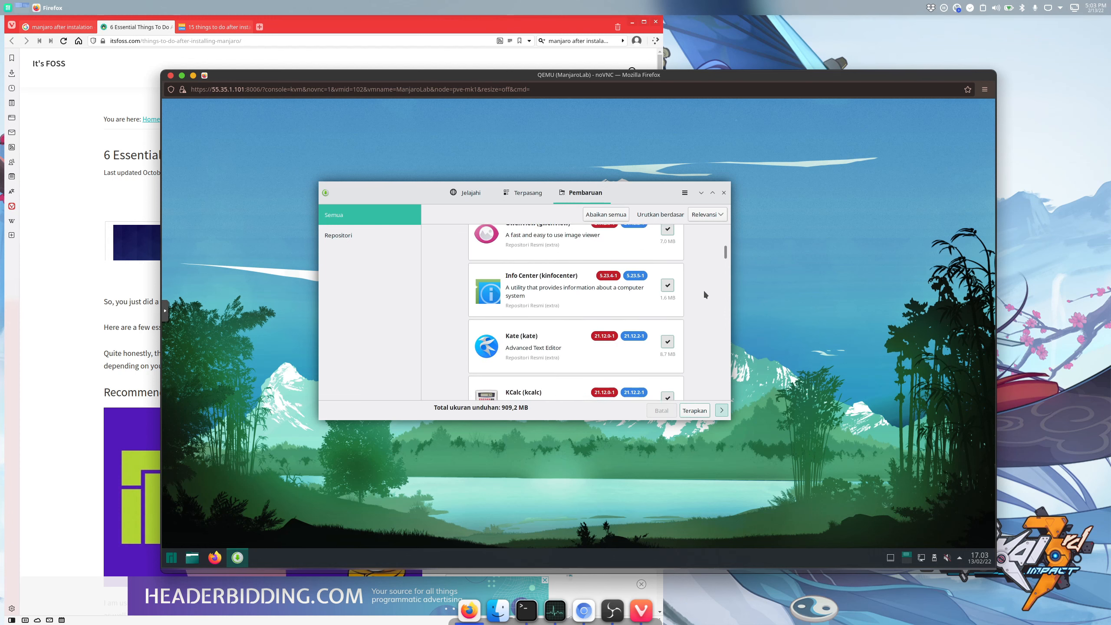
scroll(705, 292, up, 9)
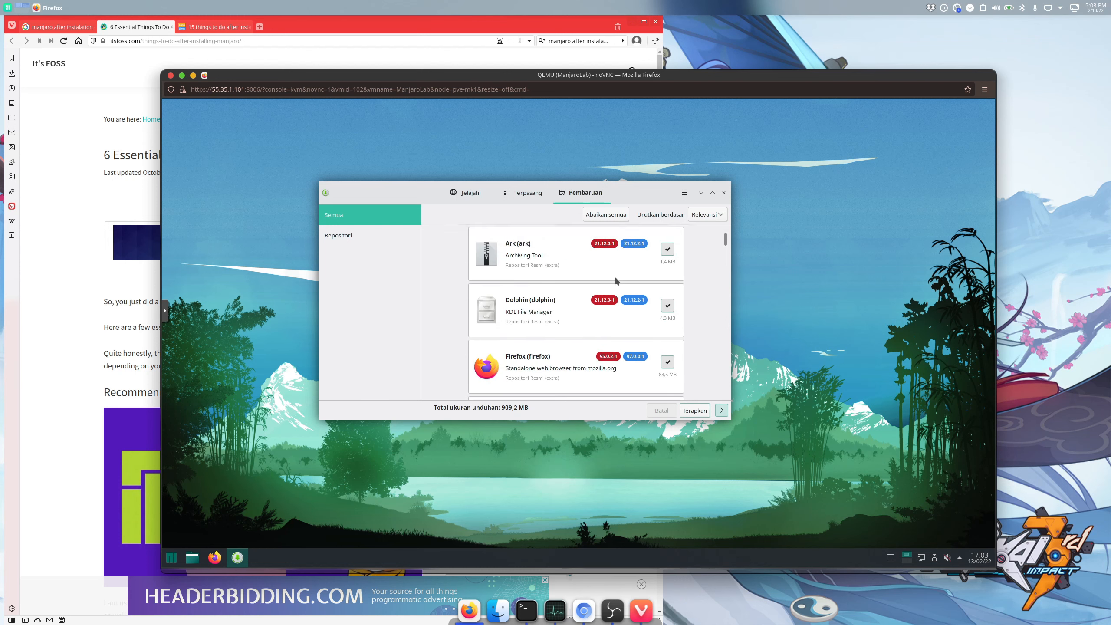
click(696, 411)
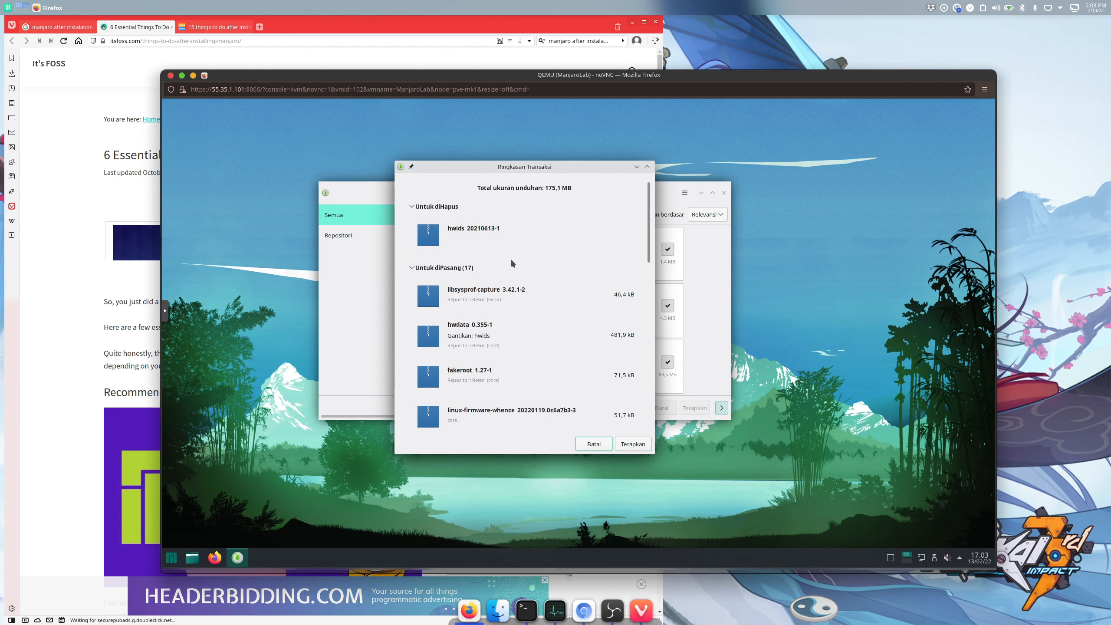
- Examine the packages listed for removal and installation in the transaction summary, moving its window clear of the update list
scroll(514, 297, down, 2)
scroll(513, 297, down, 8)
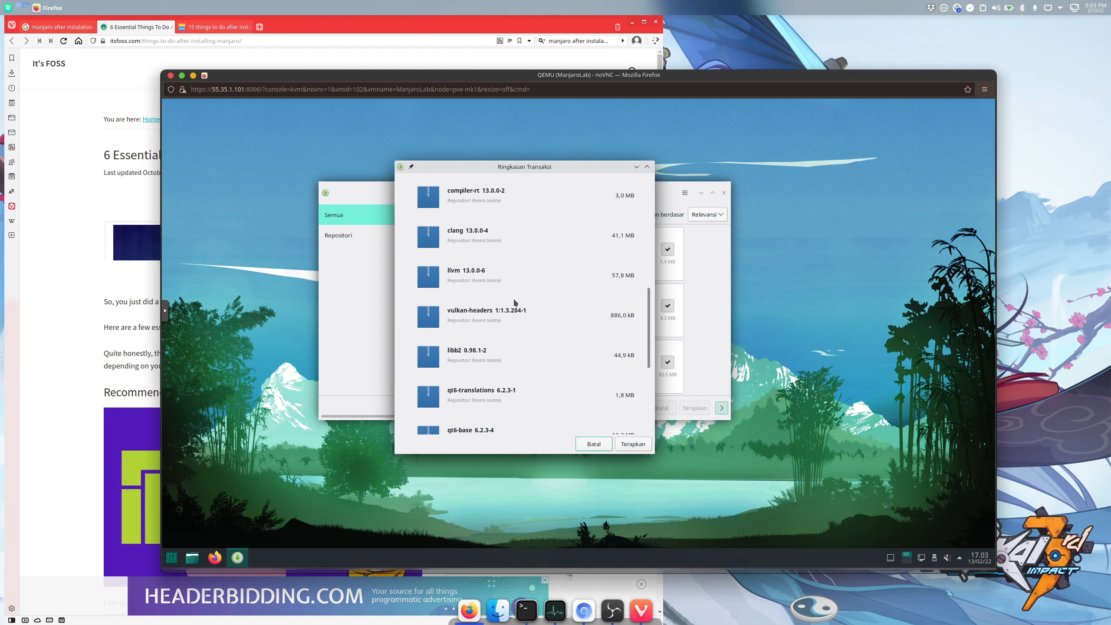
scroll(515, 299, up, 10)
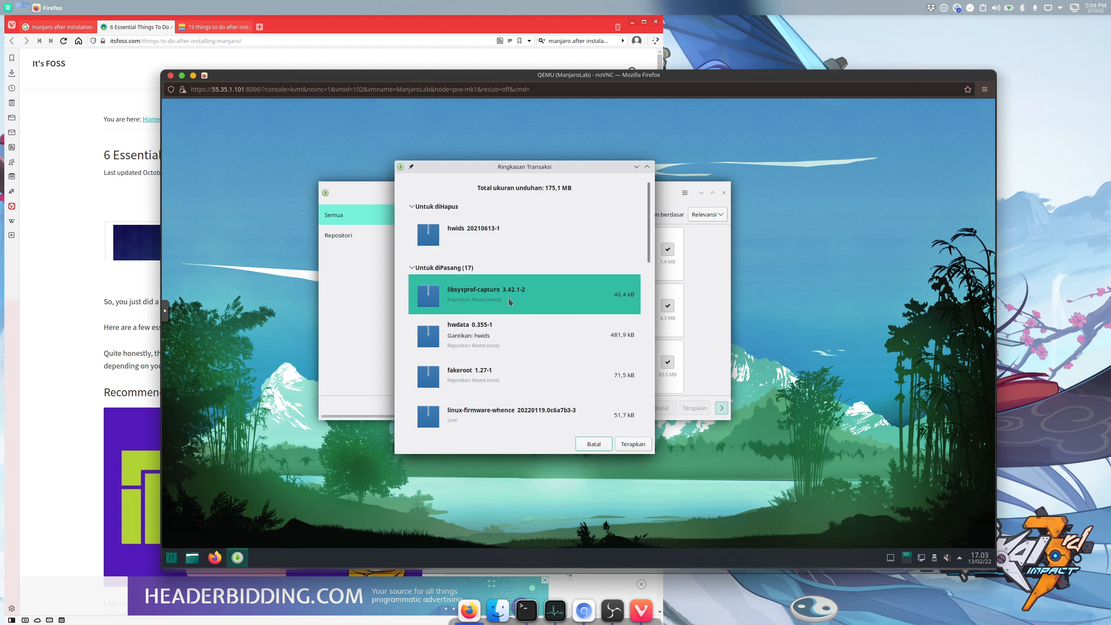
scroll(510, 302, down, 10)
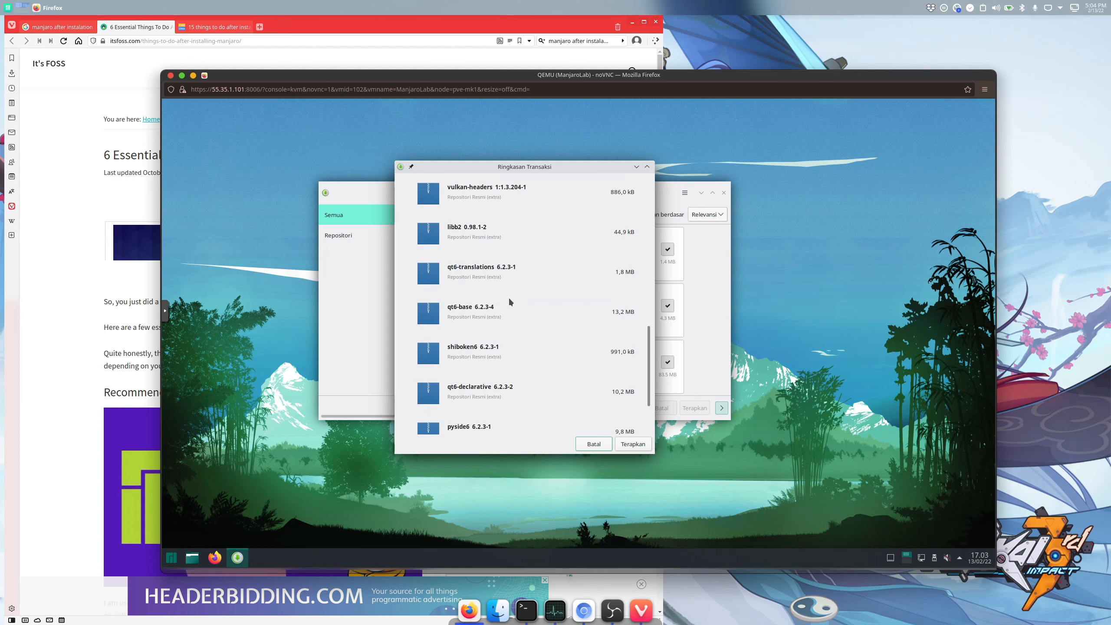
scroll(509, 297, down, 2)
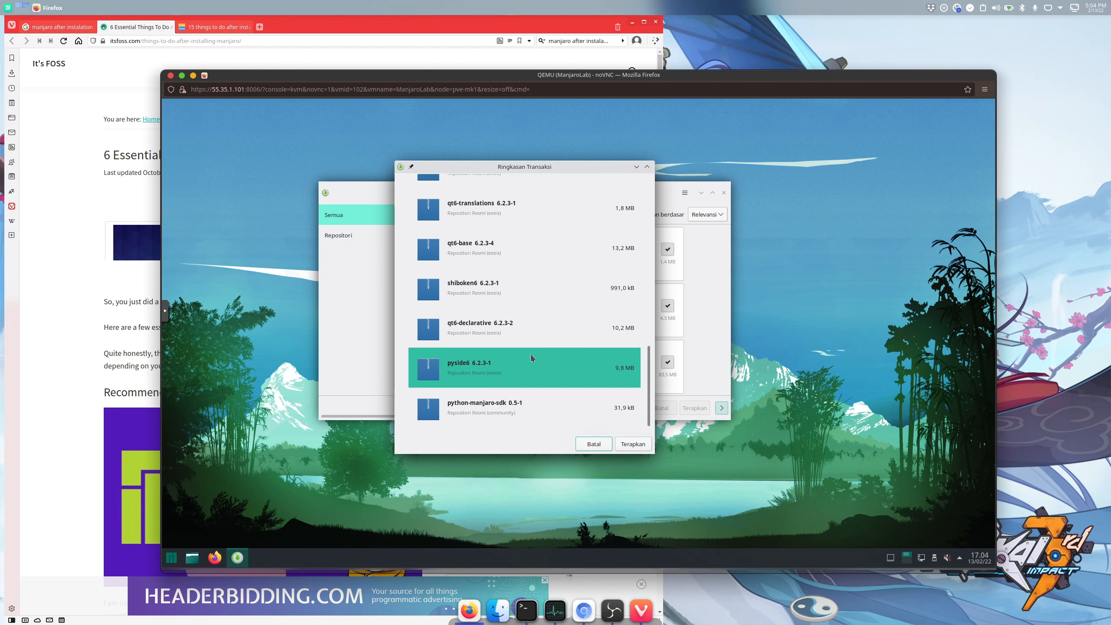
scroll(518, 355, up, 7)
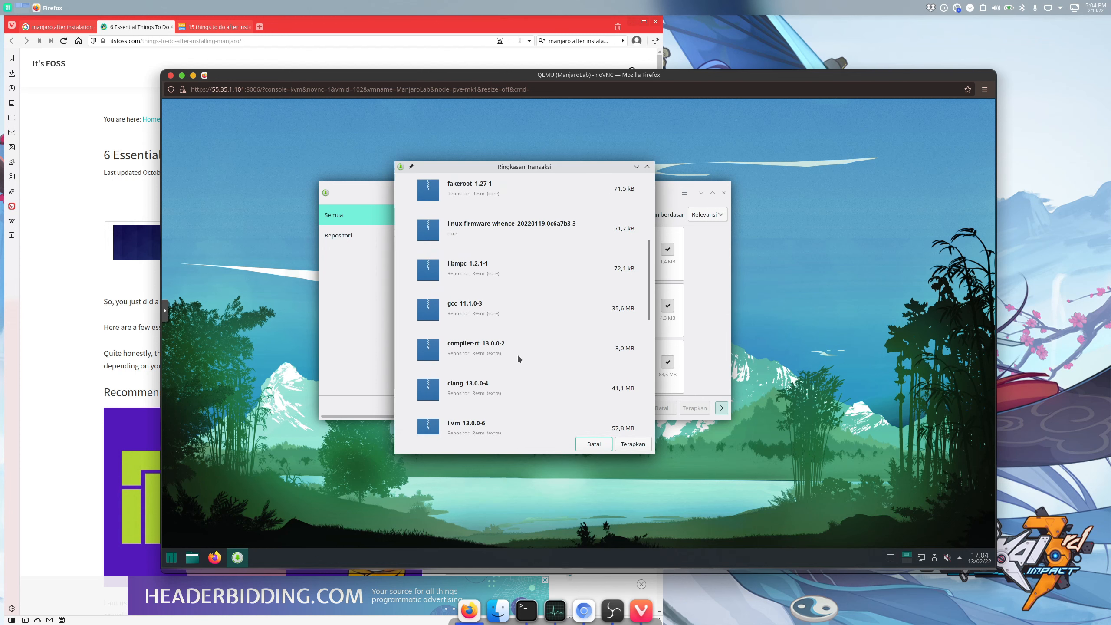
scroll(518, 354, up, 5)
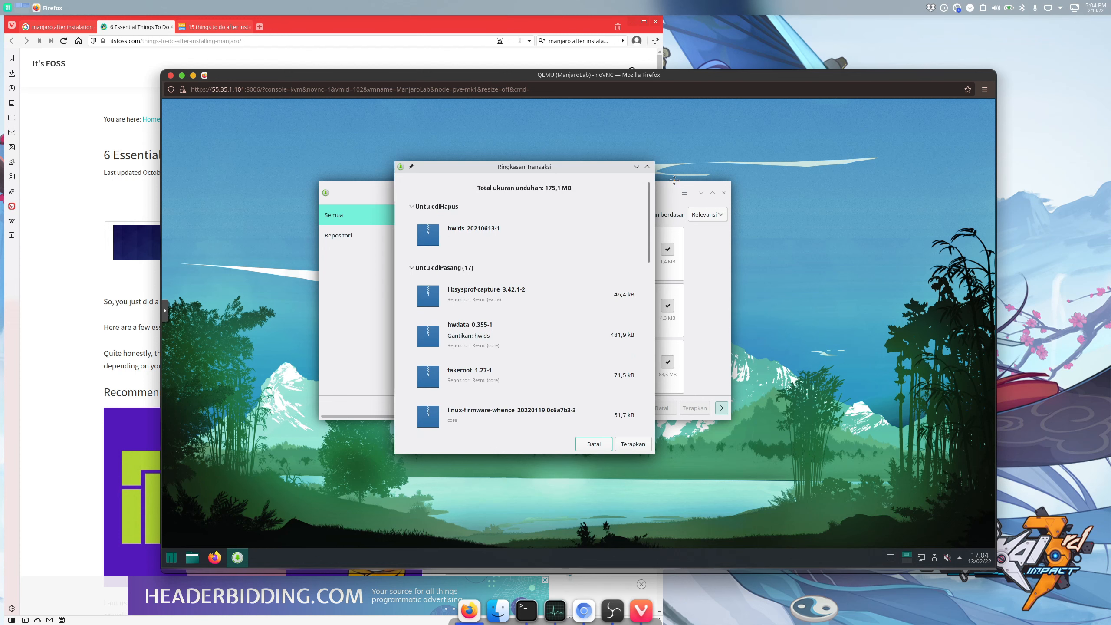
drag(551, 165, 847, 153)
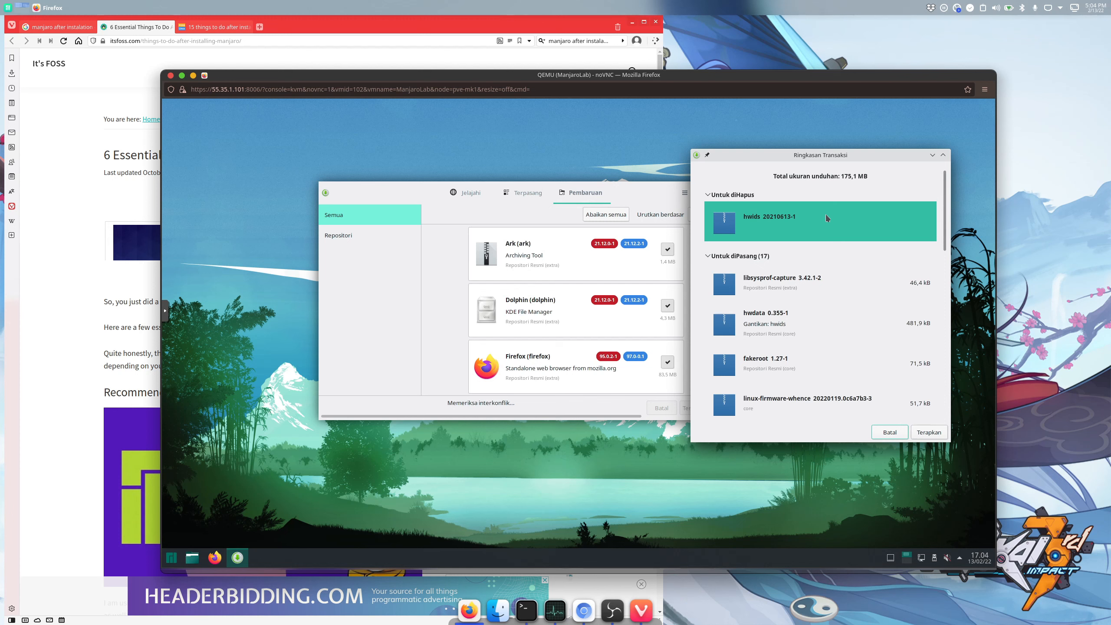
scroll(824, 213, down, 3)
scroll(825, 212, down, 5)
- Confirm the update transaction with its detailed log shown, and restart the system once it completes
click(930, 432)
click(722, 409)
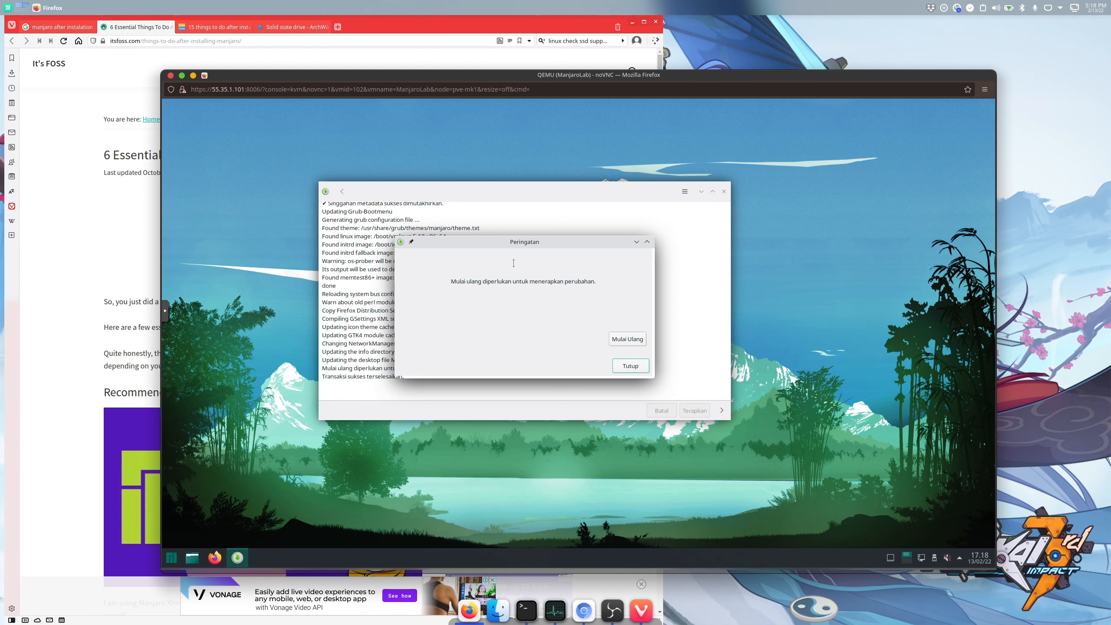
click(627, 340)
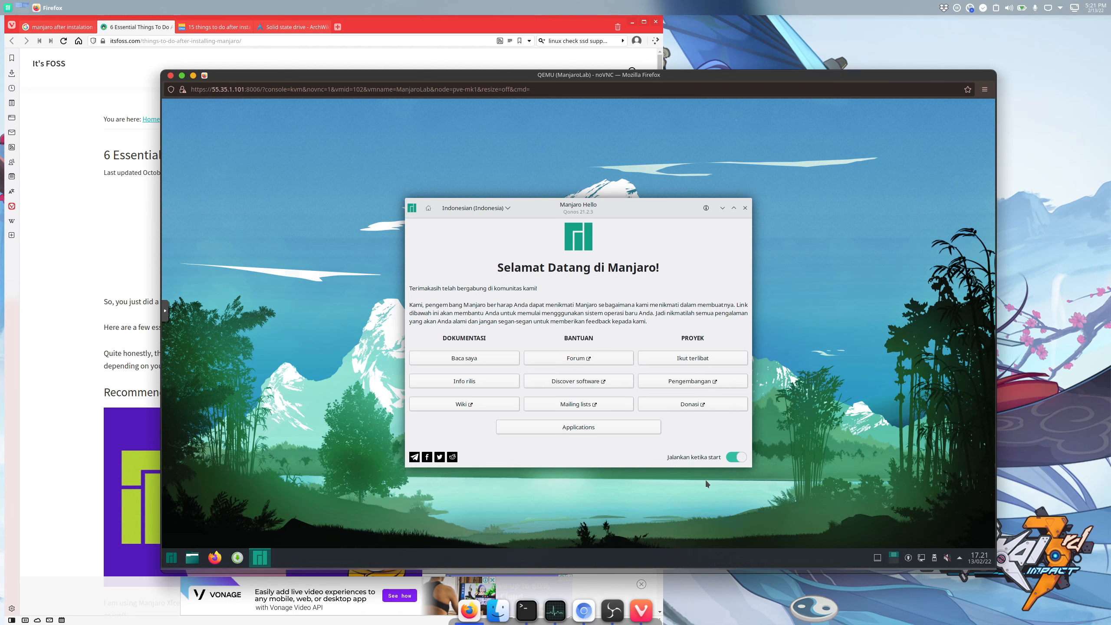
- Open the Kernels page of Manjaro Settings Manager in the virtual machine and examine the kernels offered for installation
click(172, 558)
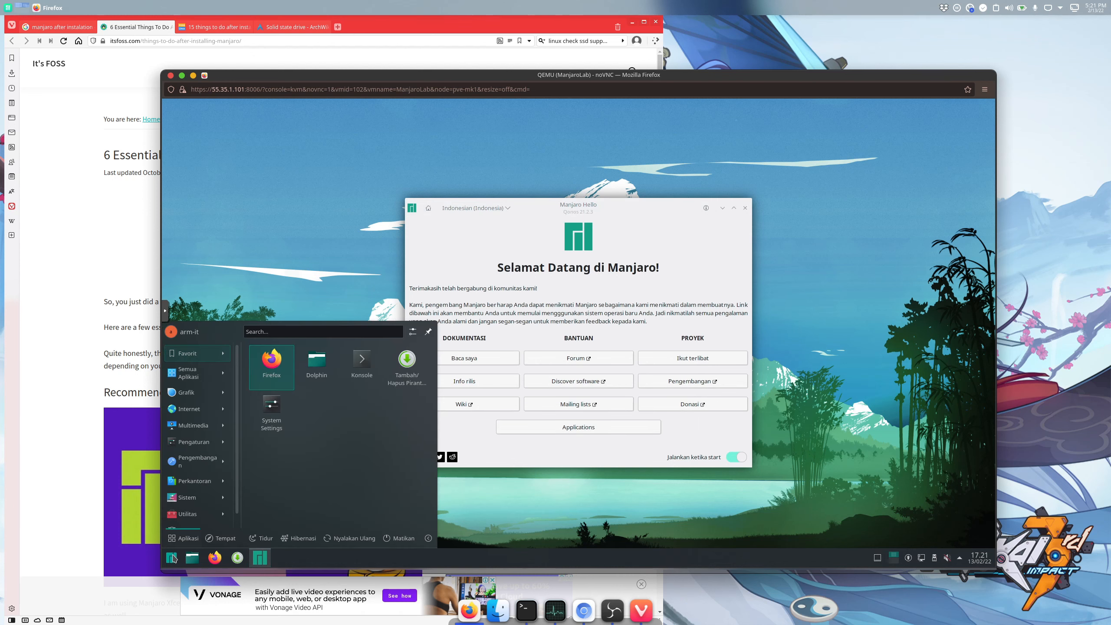
click(171, 558)
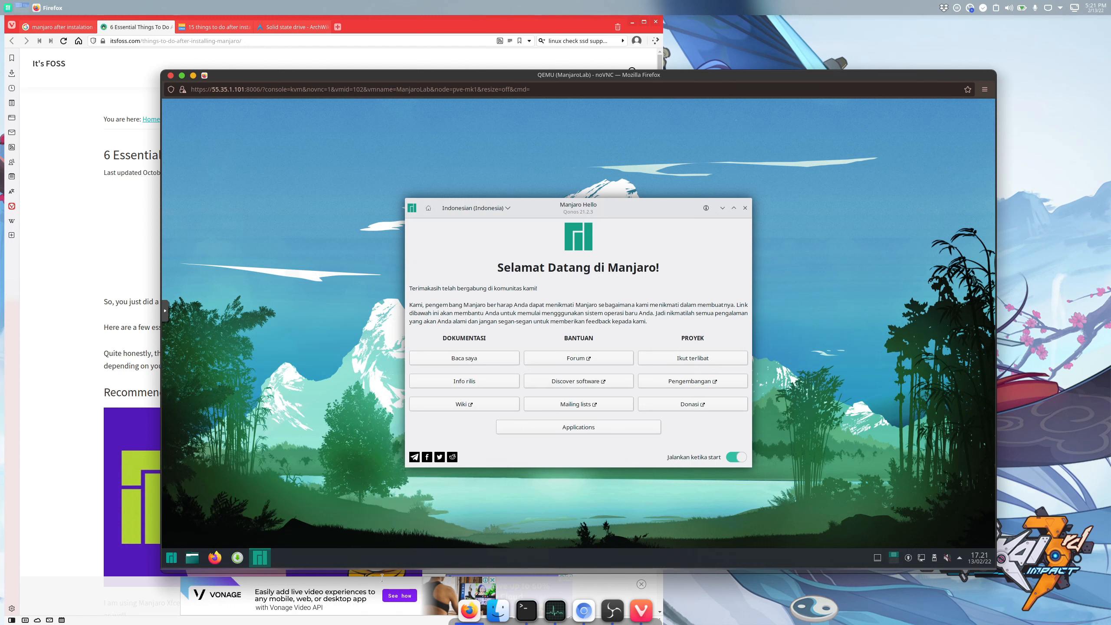
click(962, 559)
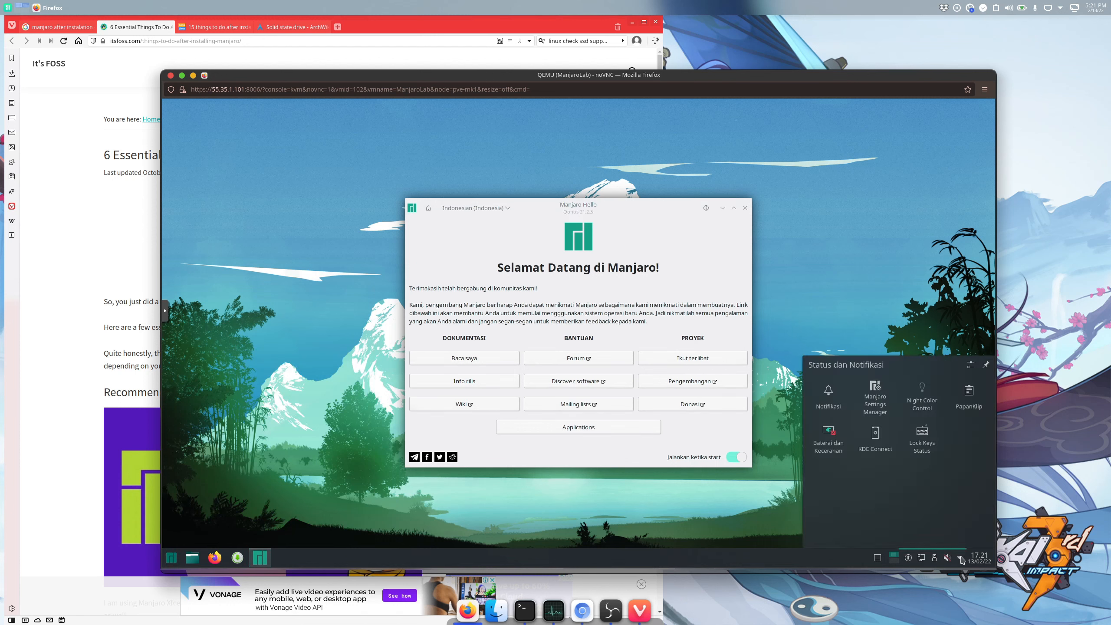
right_click(878, 396)
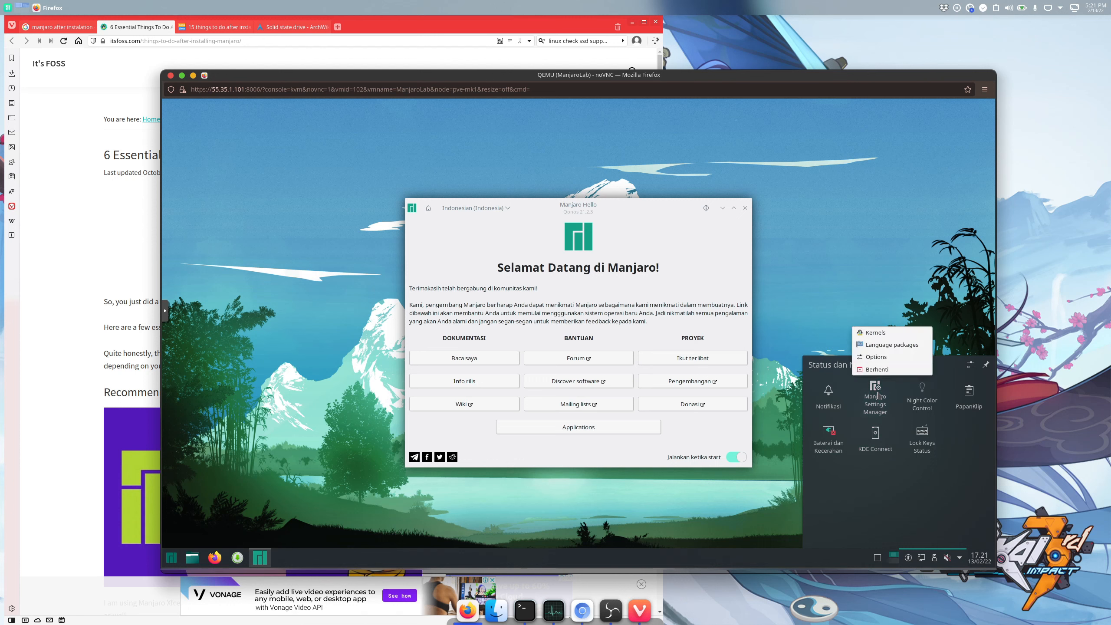
click(882, 336)
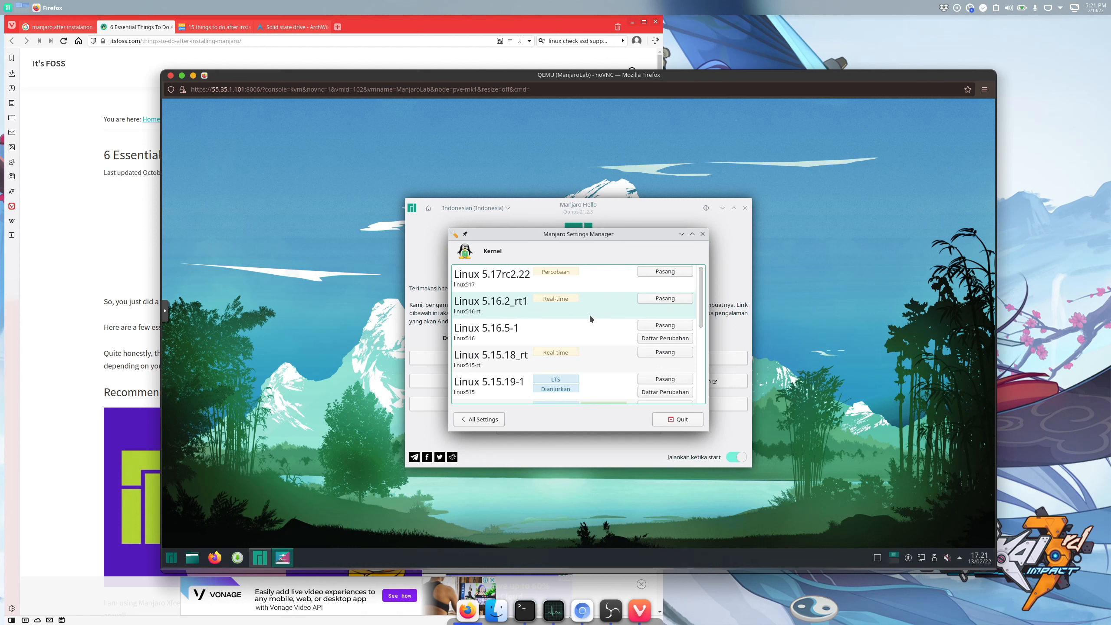
scroll(590, 316, down, 5)
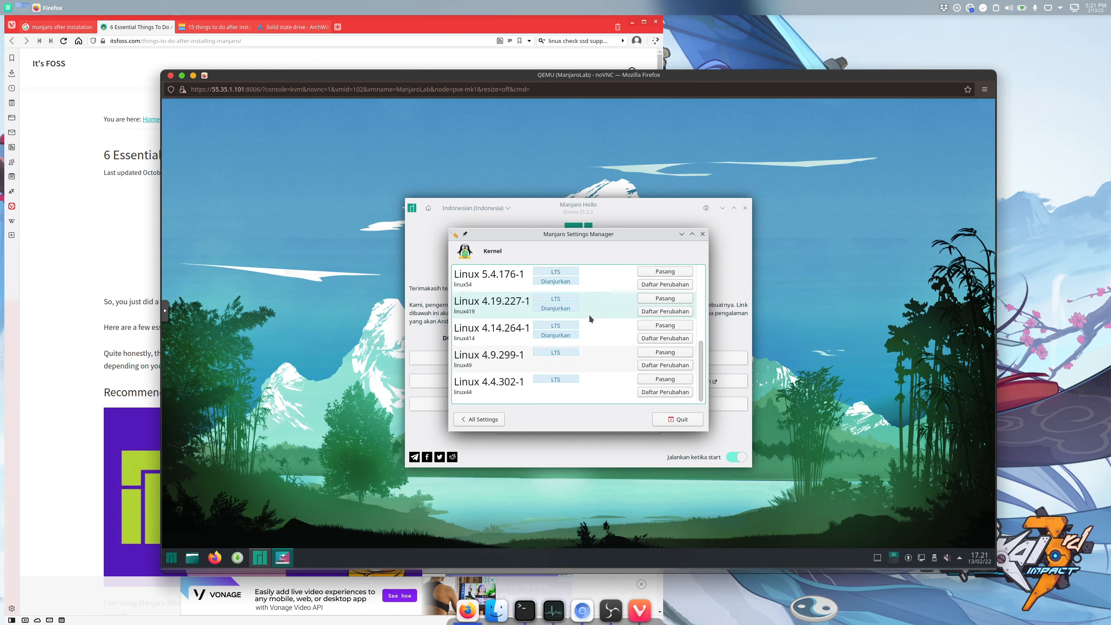
scroll(590, 319, up, 5)
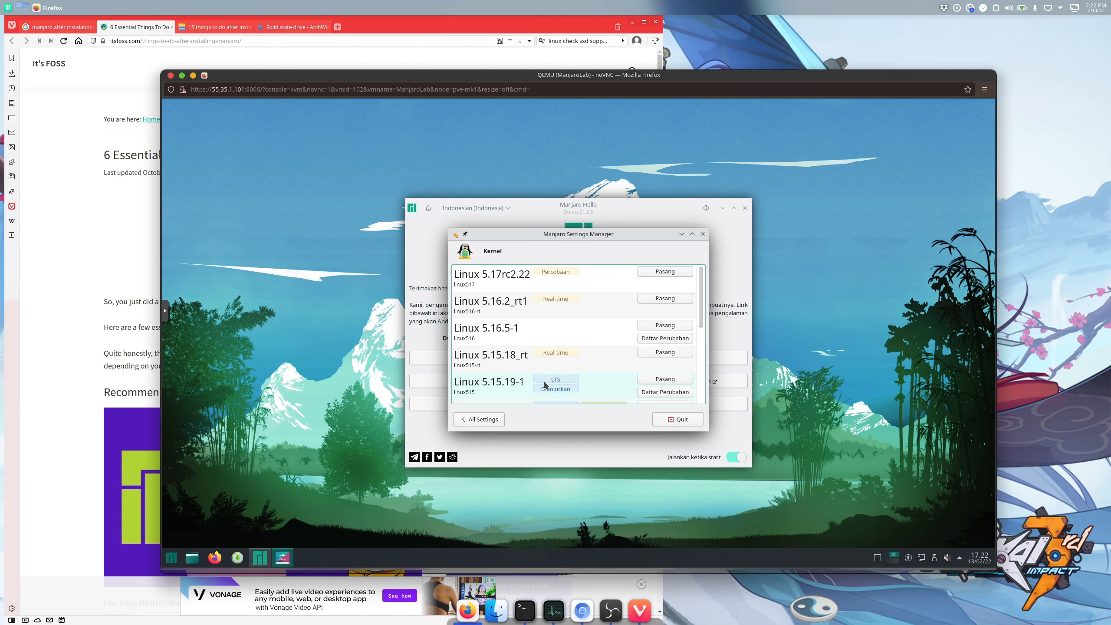
- Install the available en_US and id_ID language packages, authenticating with the account password, and return to the settings overview
click(480, 419)
click(554, 309)
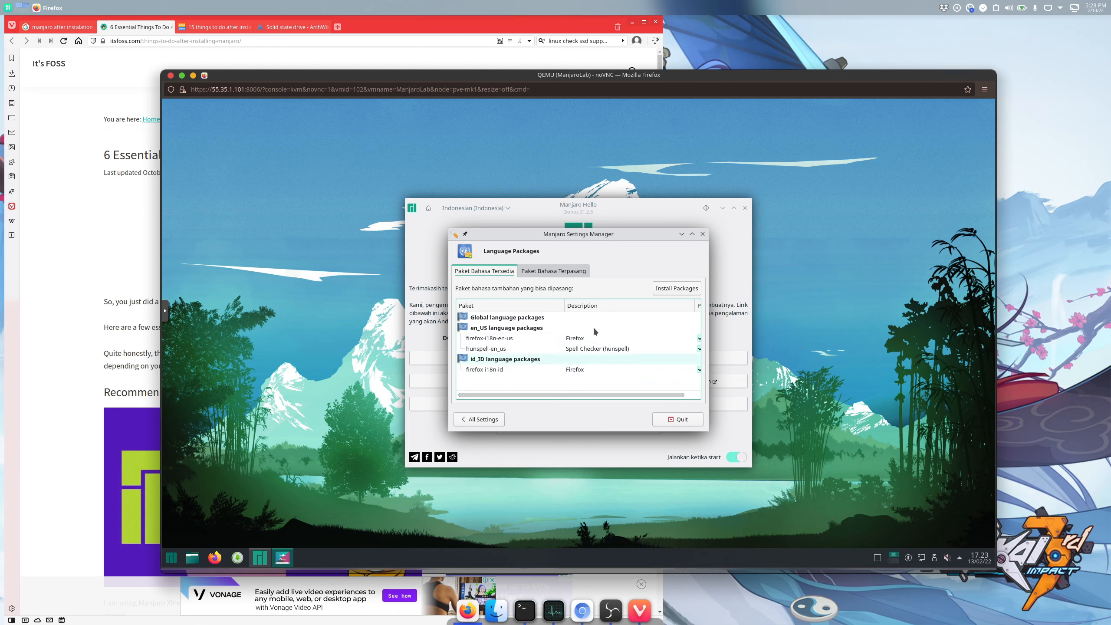
click(670, 290)
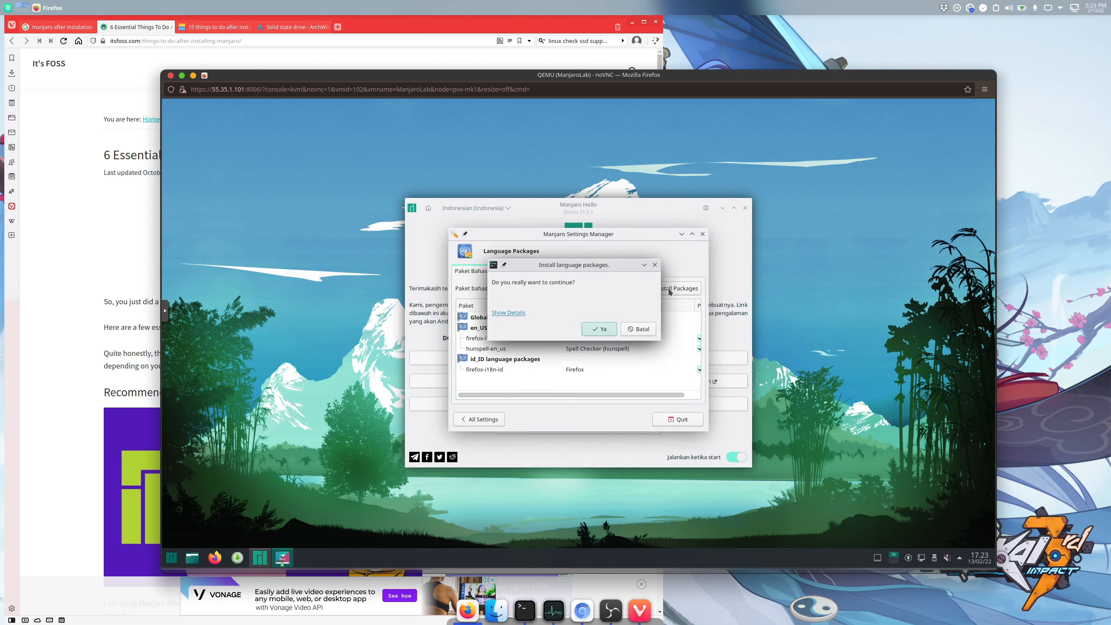
click(594, 329)
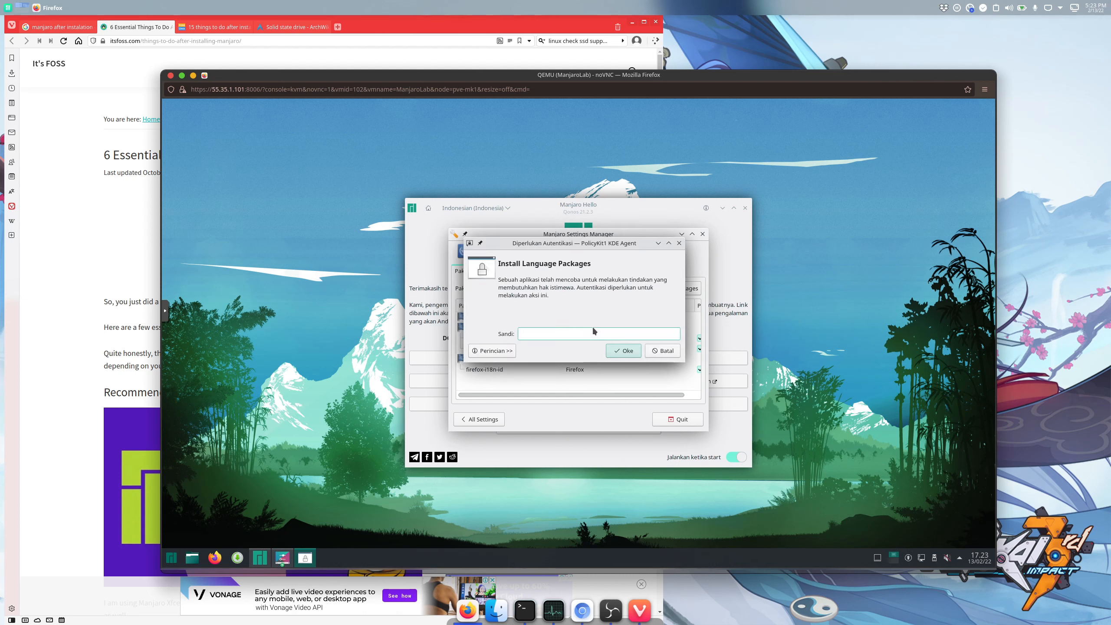
text(*******)
key(Return)
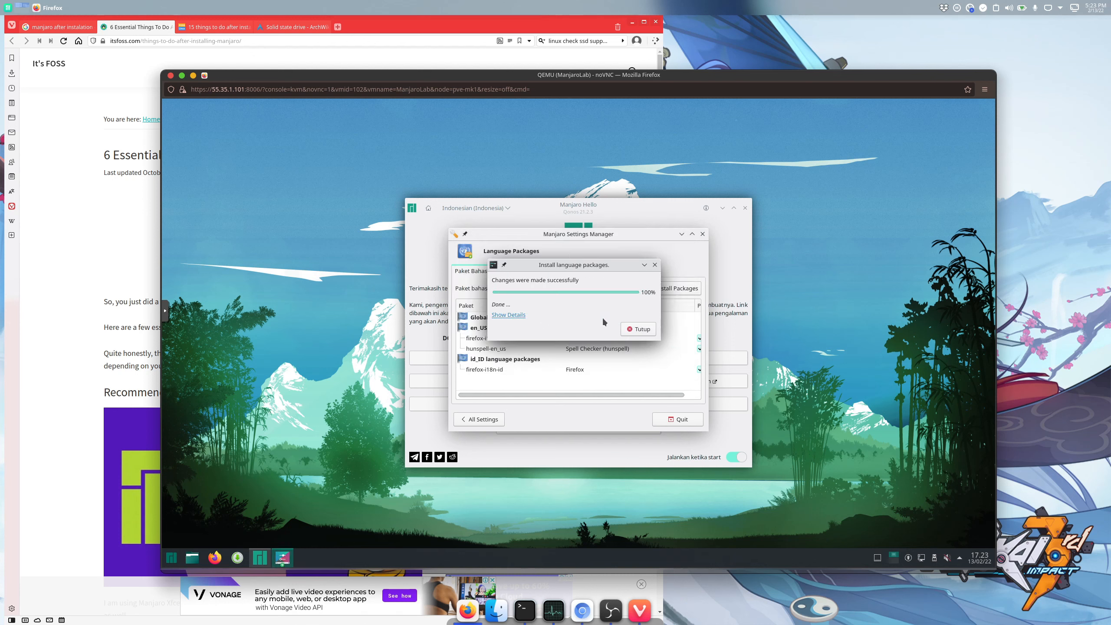
click(639, 329)
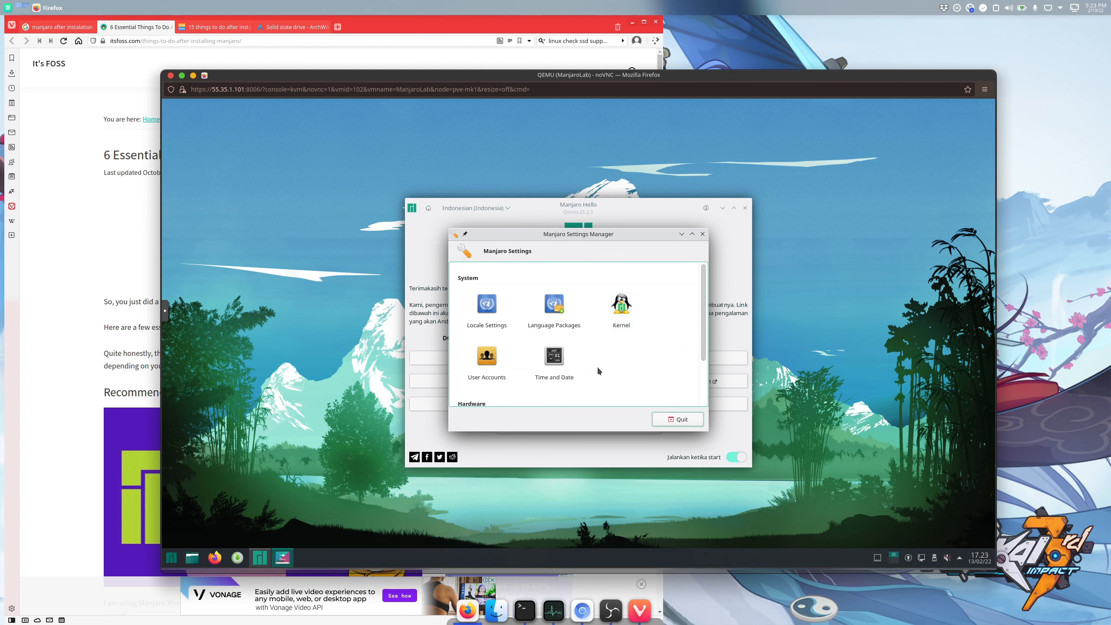
- Open Hardware Configuration in the virtual machine and enlarge its window to view all driver columns
scroll(612, 363, down, 2)
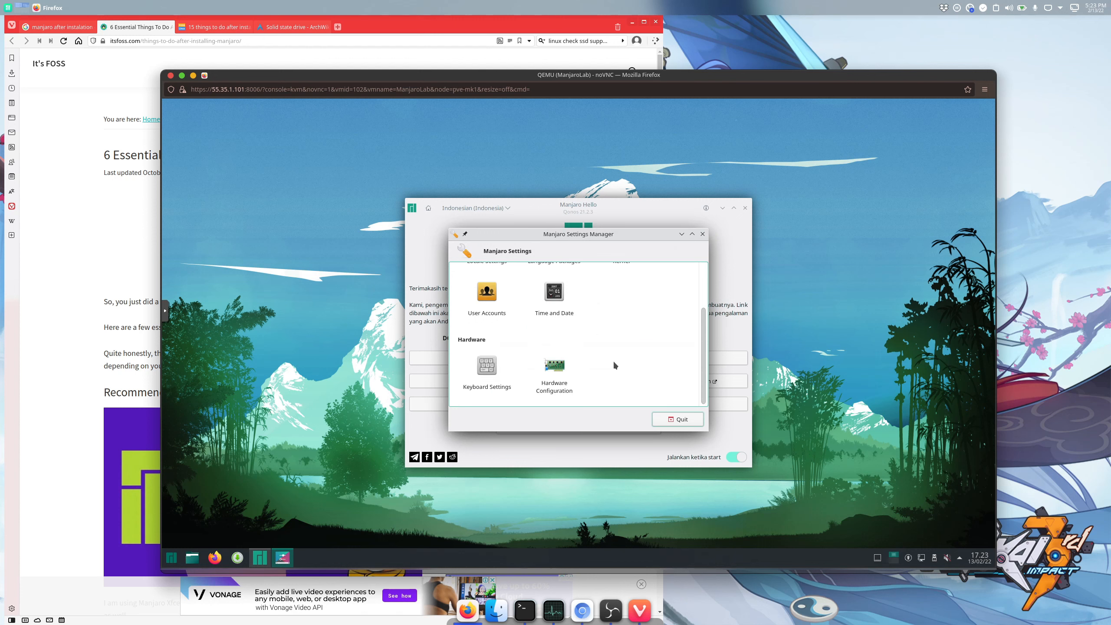
scroll(614, 361, up, 2)
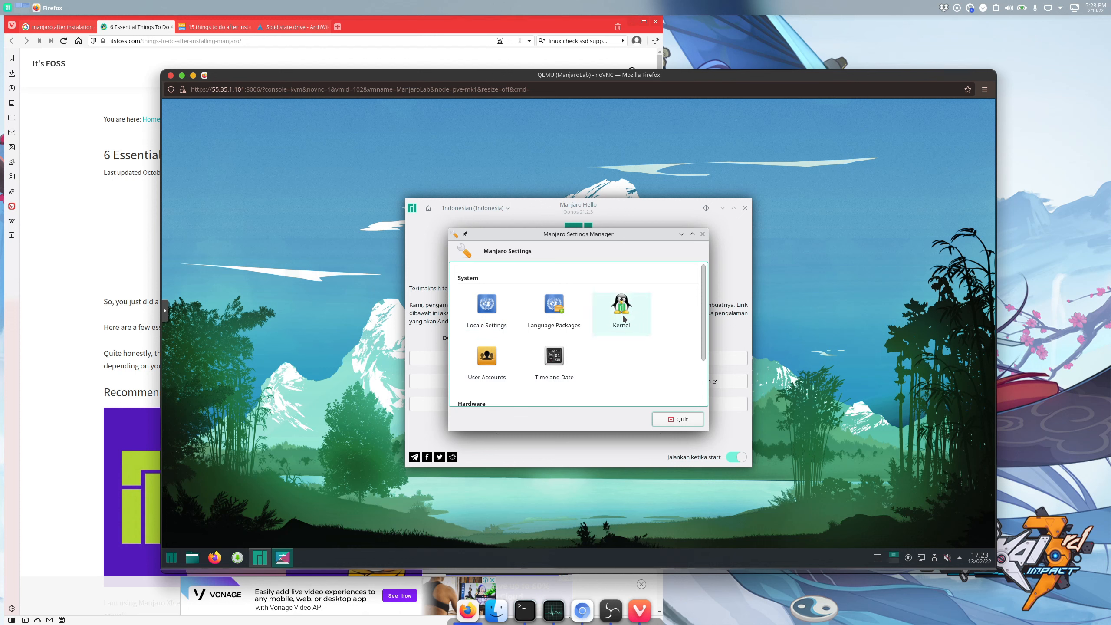
scroll(612, 320, down, 1)
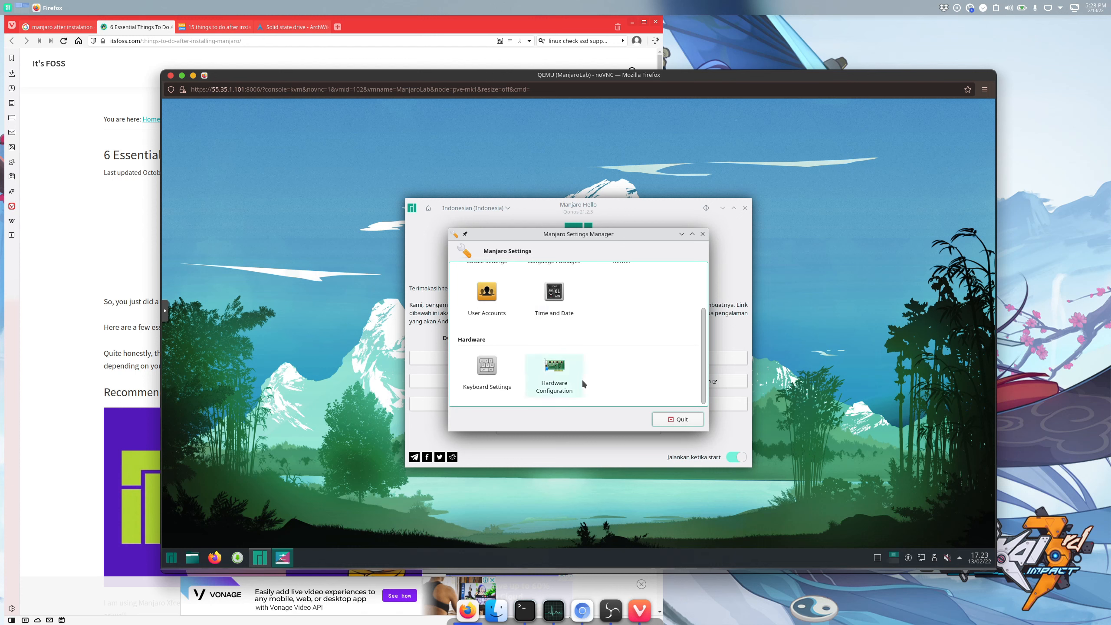
click(558, 370)
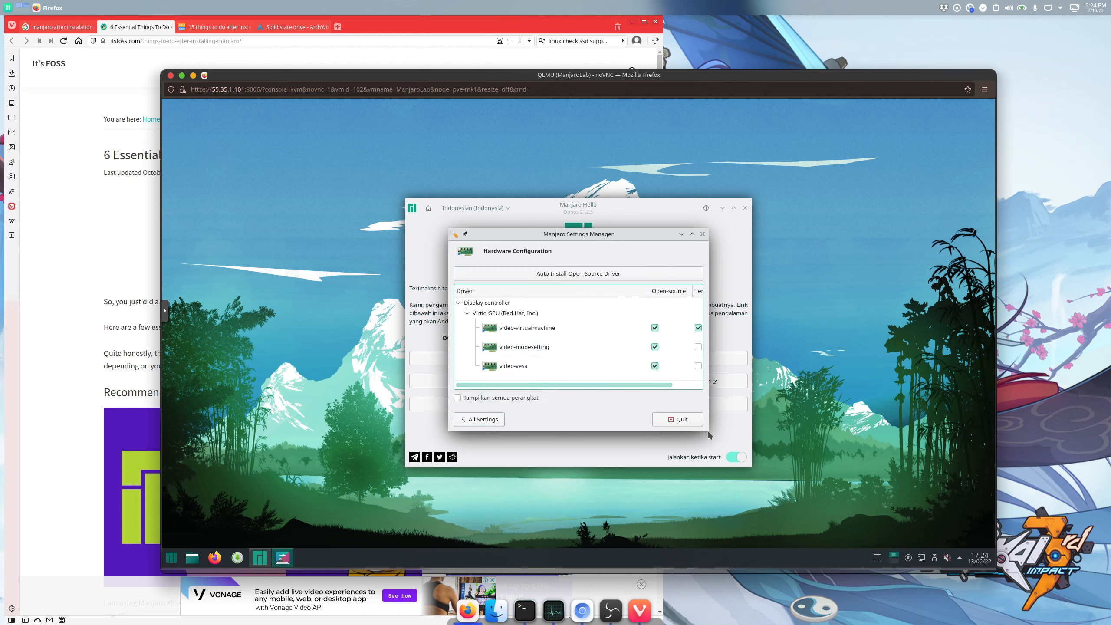
drag(709, 436, 793, 493)
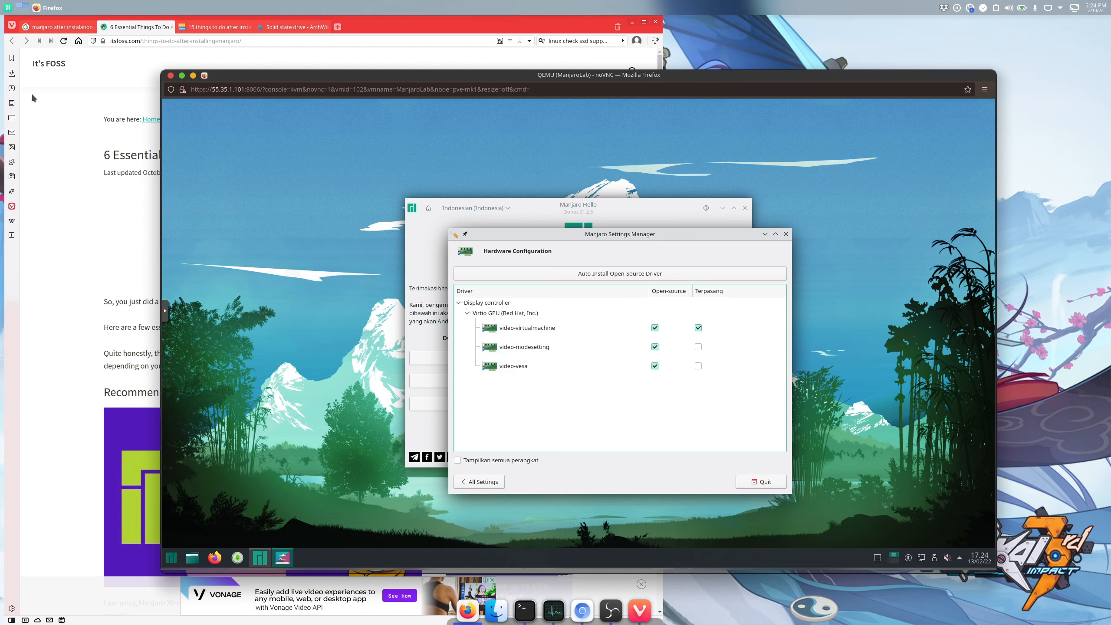
click(1061, 8)
right_click(980, 57)
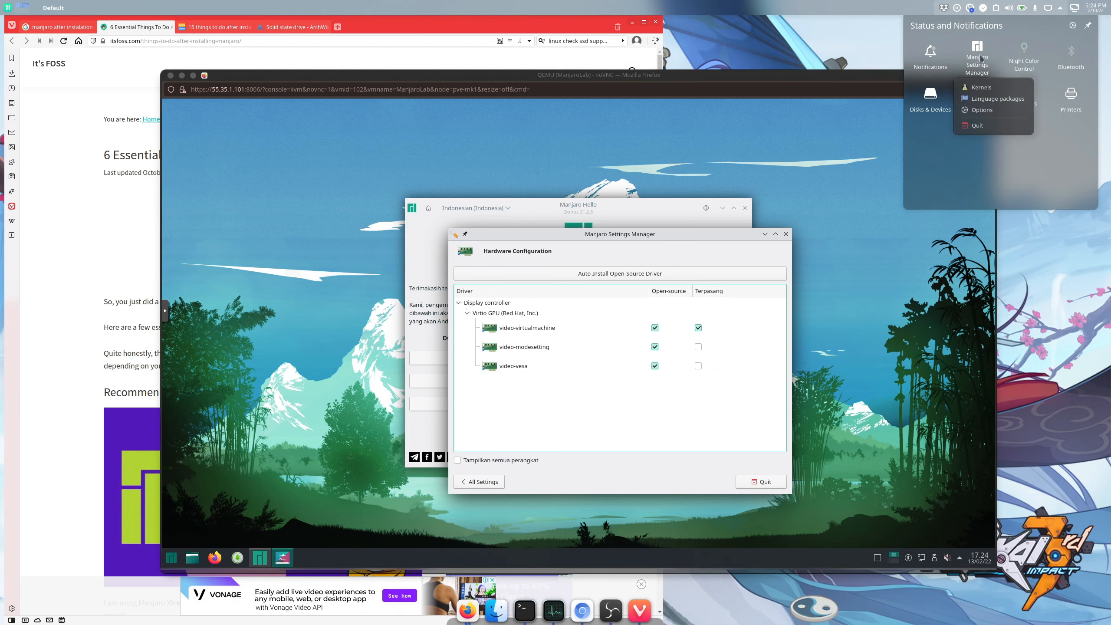
click(982, 110)
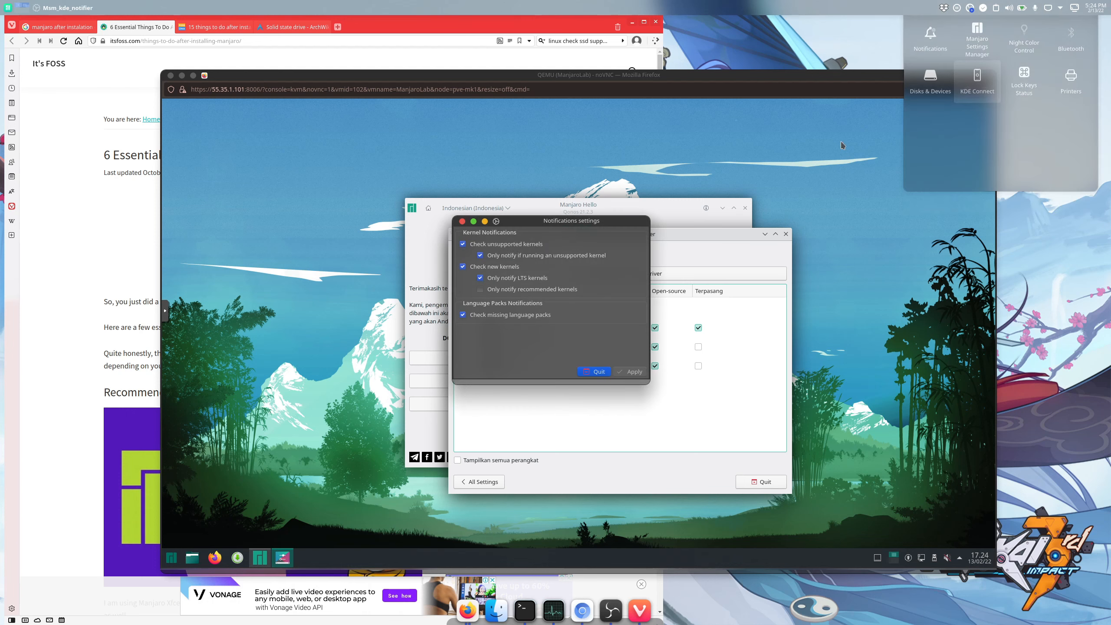
click(462, 222)
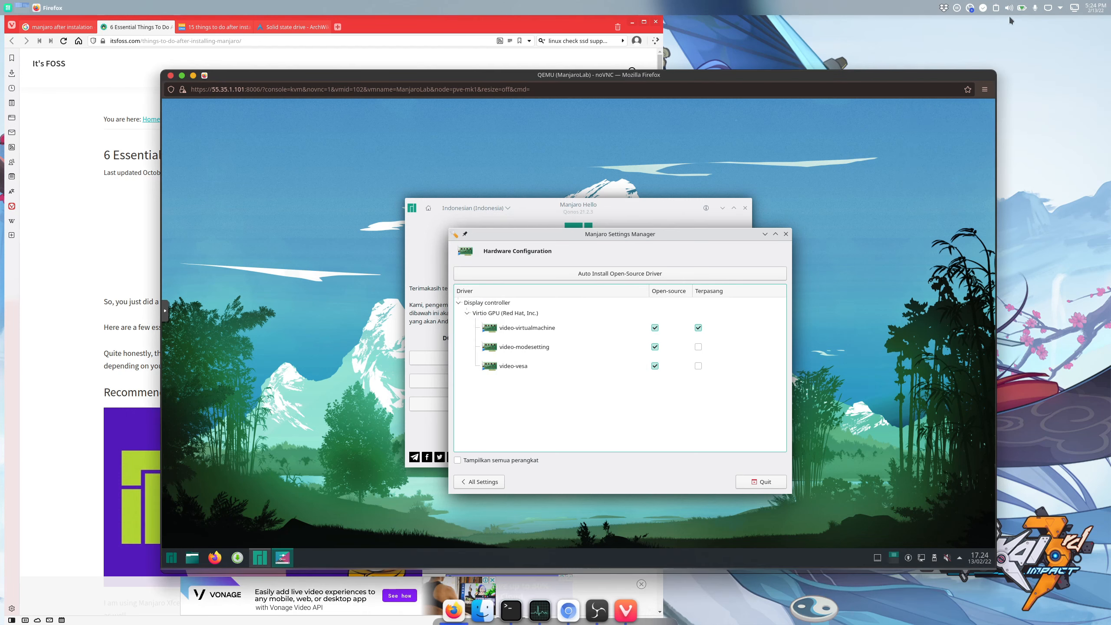
- Open Hardware Configuration in the host system's Manjaro Settings Manager and enlarge the window for a fuller driver list
click(1061, 9)
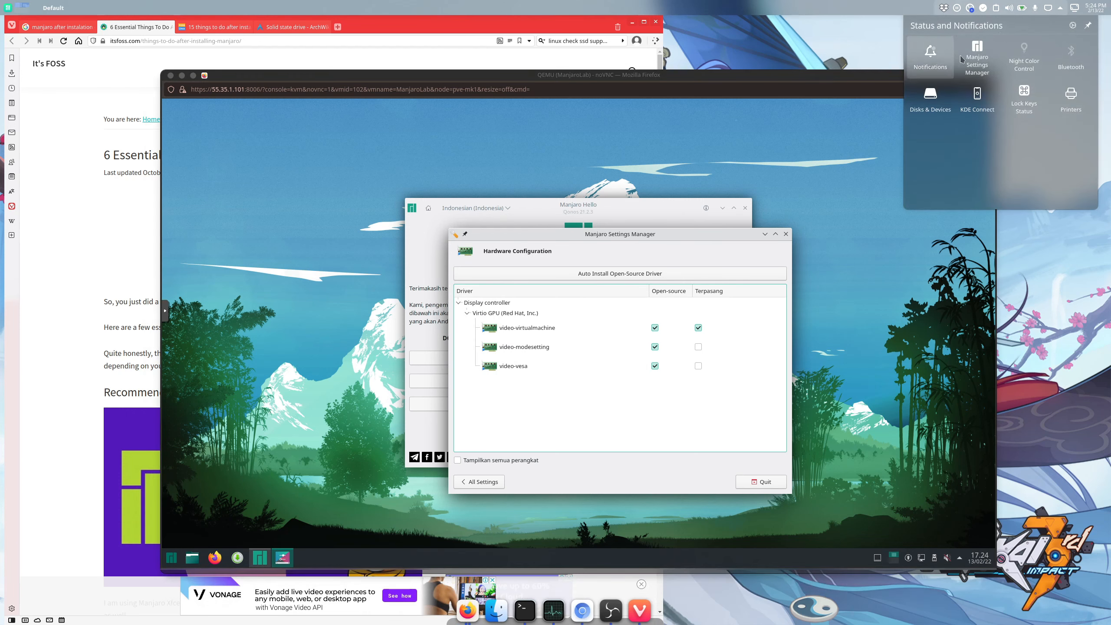
right_click(979, 59)
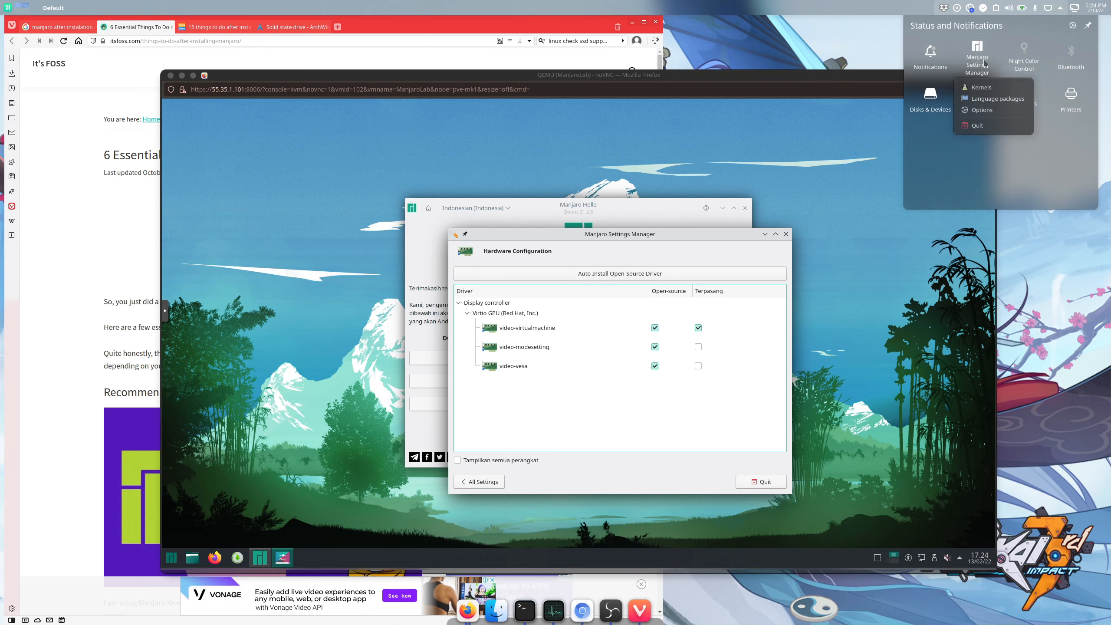
click(985, 88)
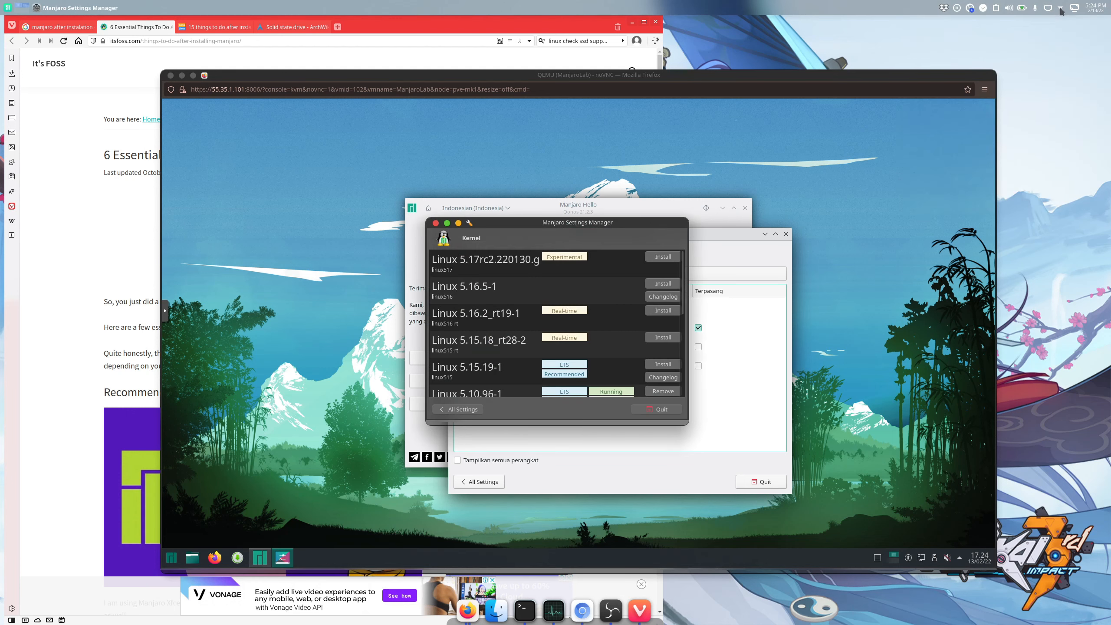
click(459, 411)
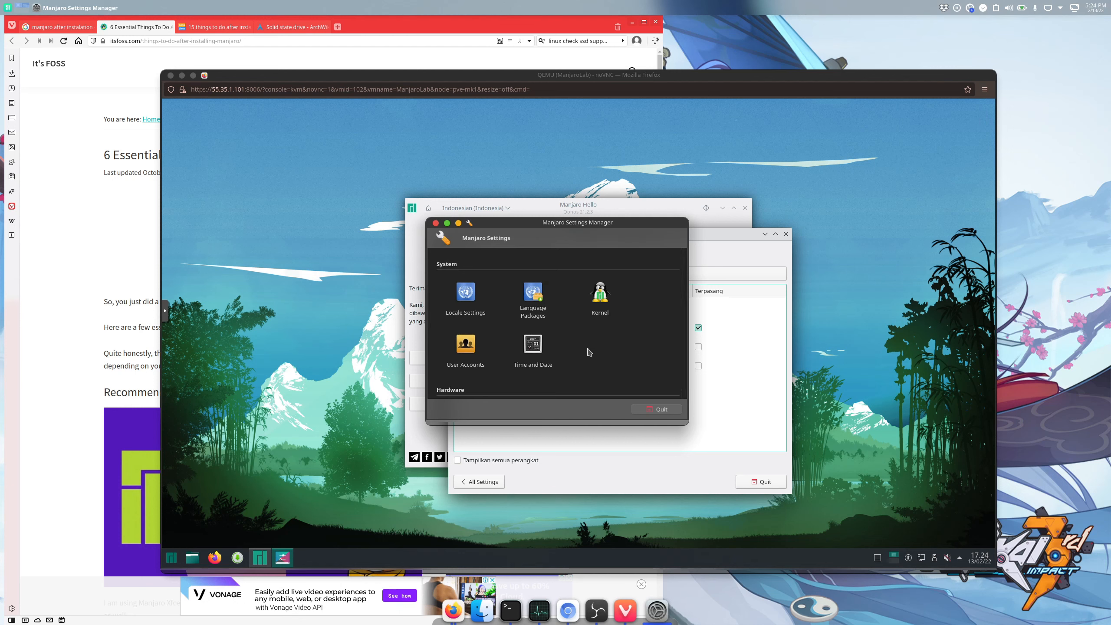
scroll(589, 352, down, 3)
click(529, 365)
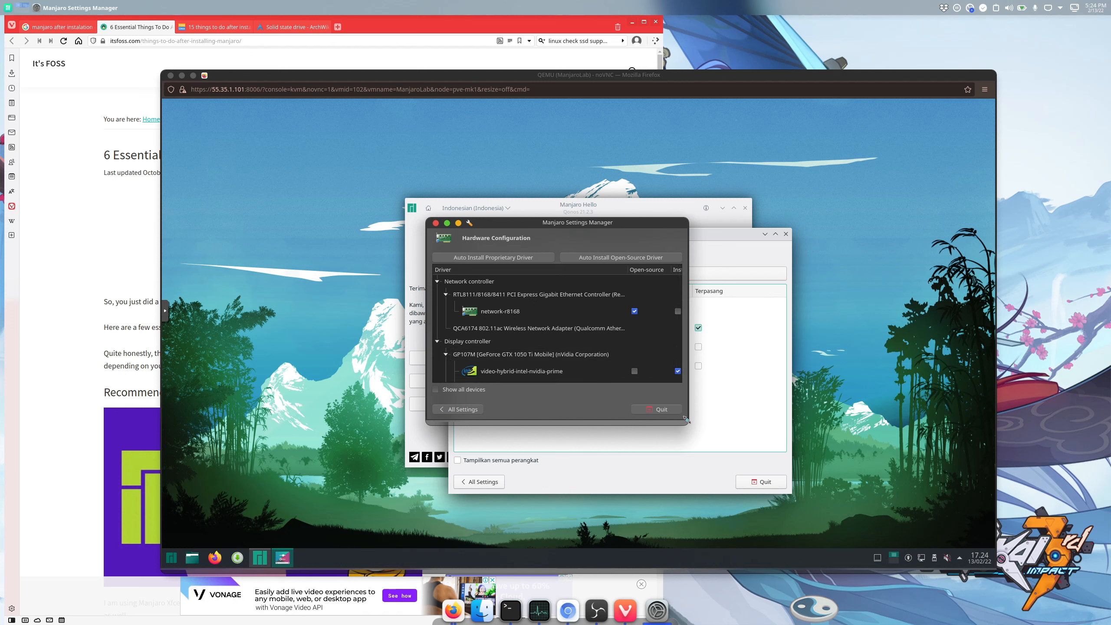
drag(686, 420, 813, 501)
- Examine the host's network, NVIDIA and Intel graphics drivers for their open-source and installed status, and quit its settings manager
scroll(751, 358, down, 5)
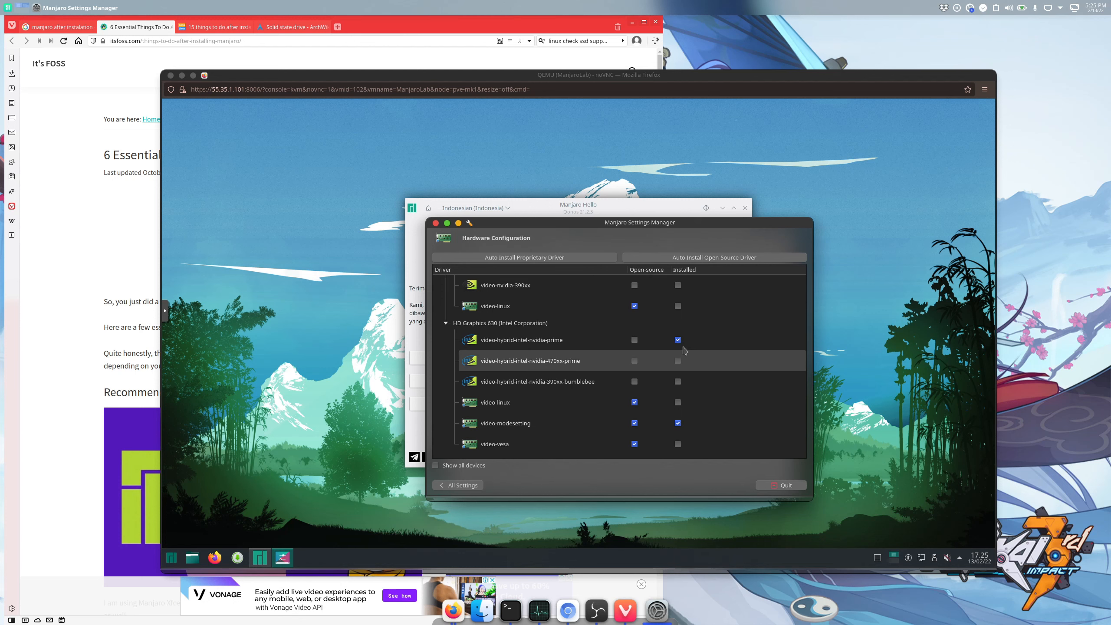
scroll(657, 332, up, 3)
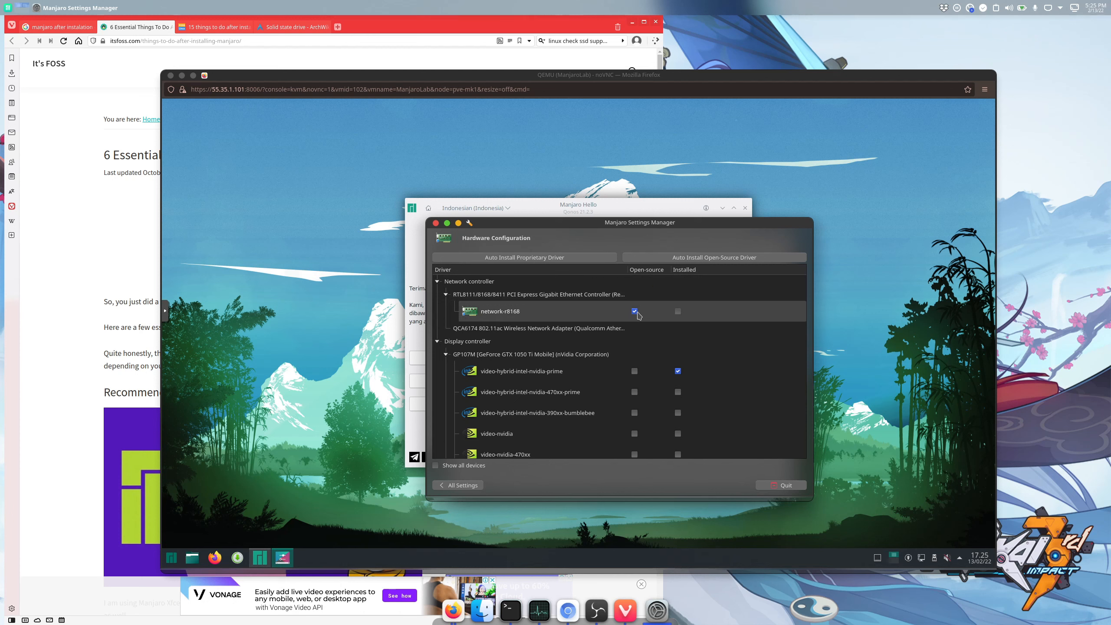
scroll(639, 316, down, 3)
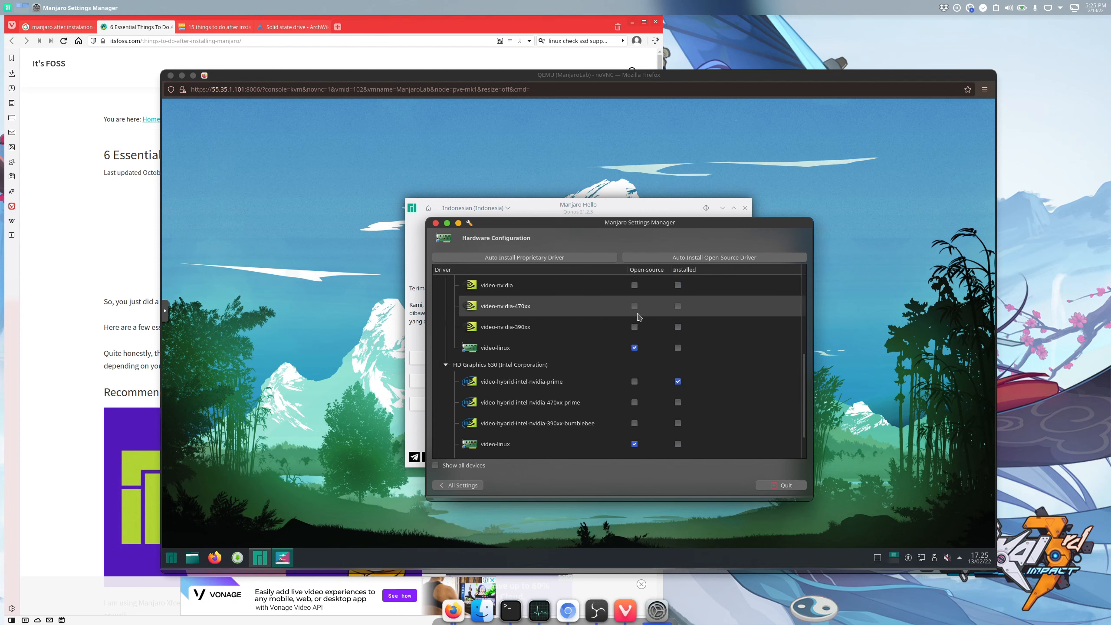
scroll(545, 349, up, 3)
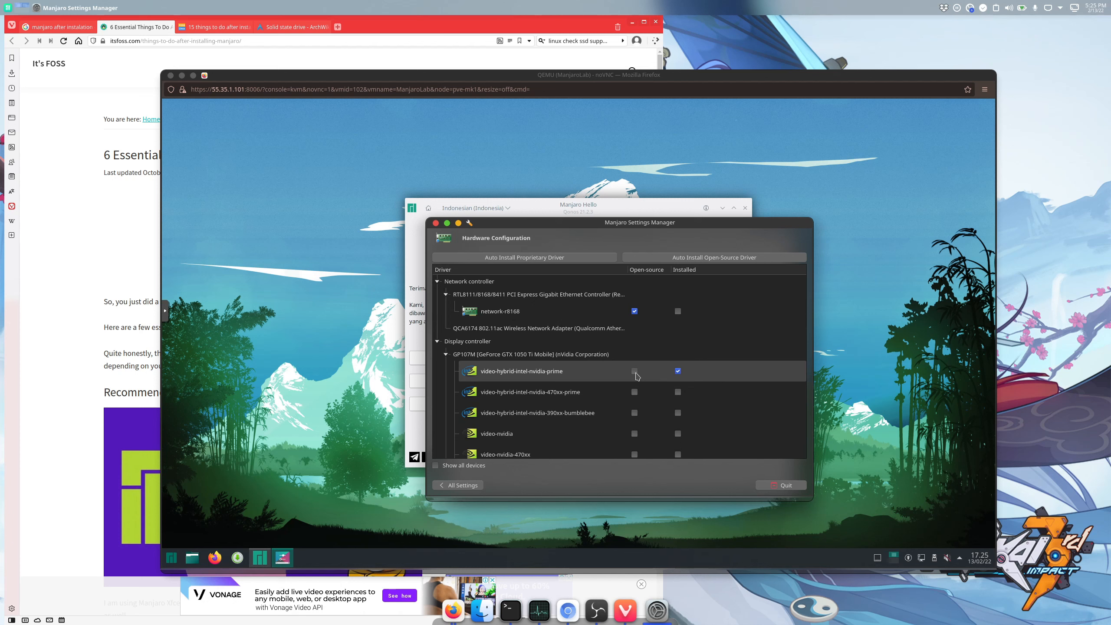
scroll(638, 379, down, 2)
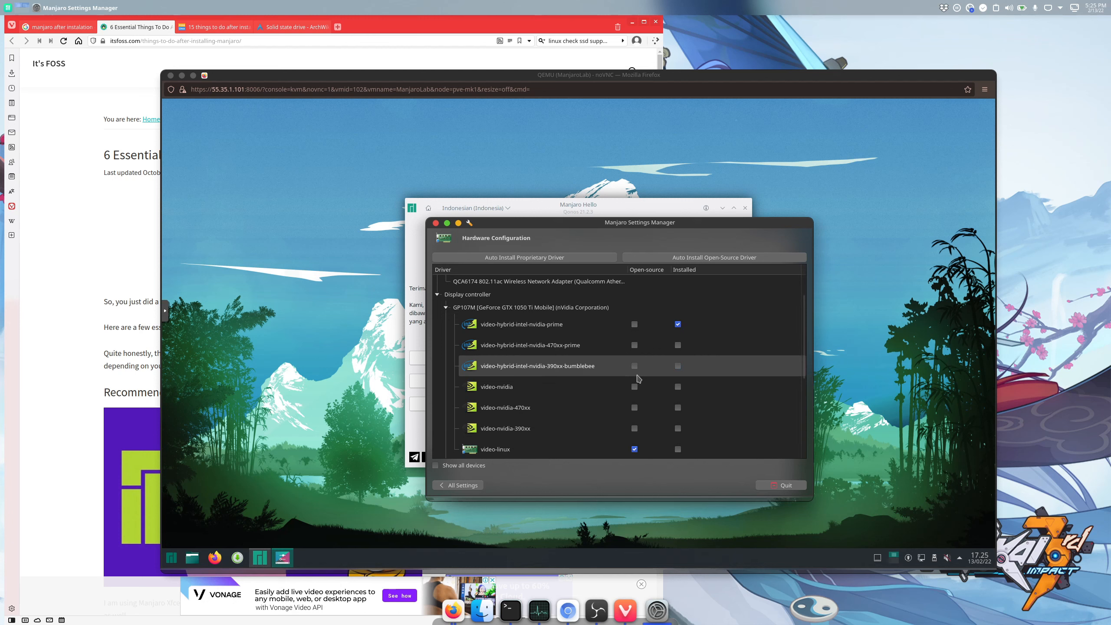
scroll(637, 379, down, 1)
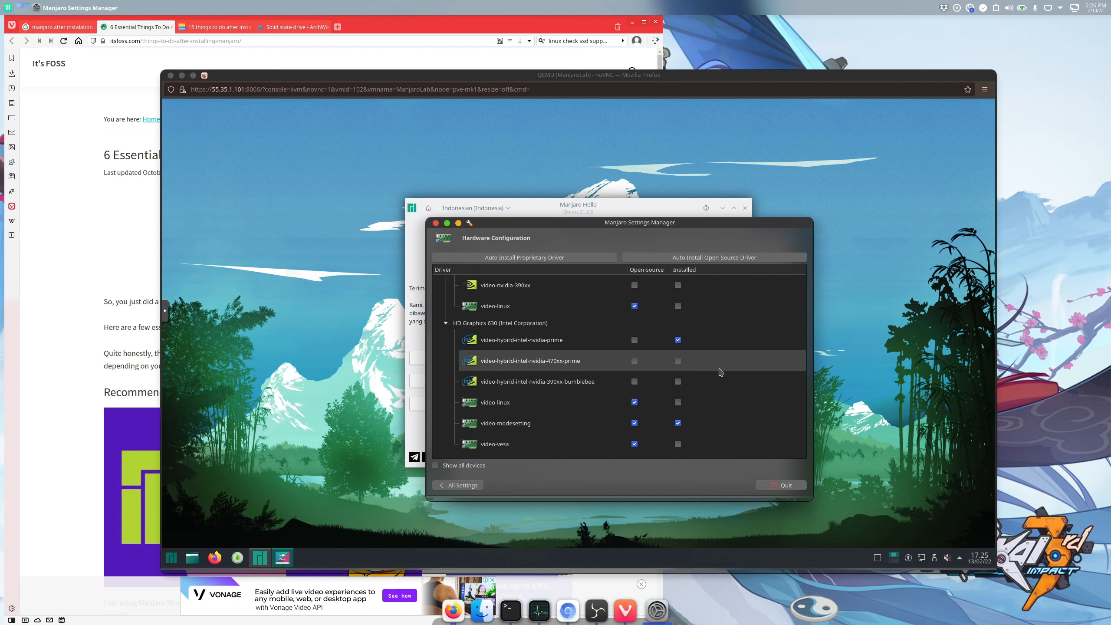
scroll(721, 373, up, 5)
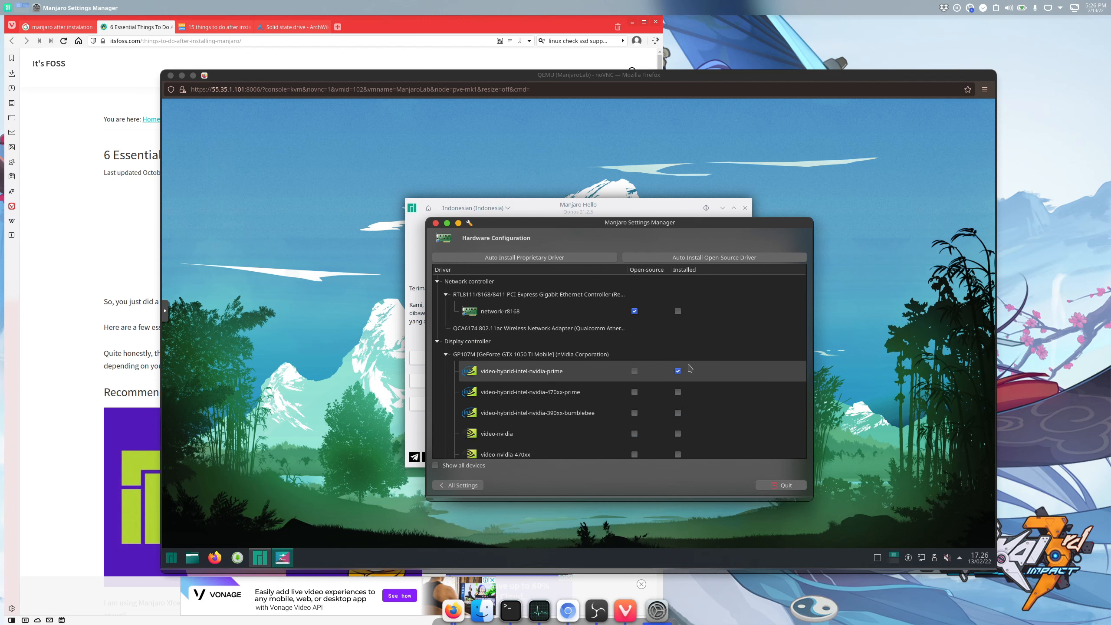
scroll(690, 369, down, 5)
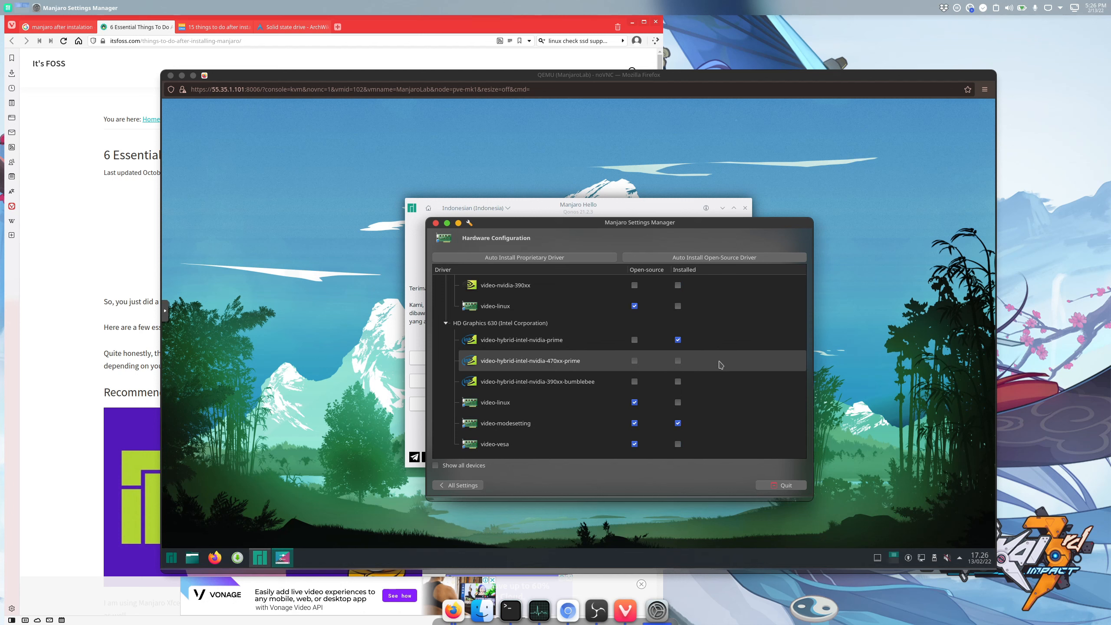
scroll(721, 365, up, 5)
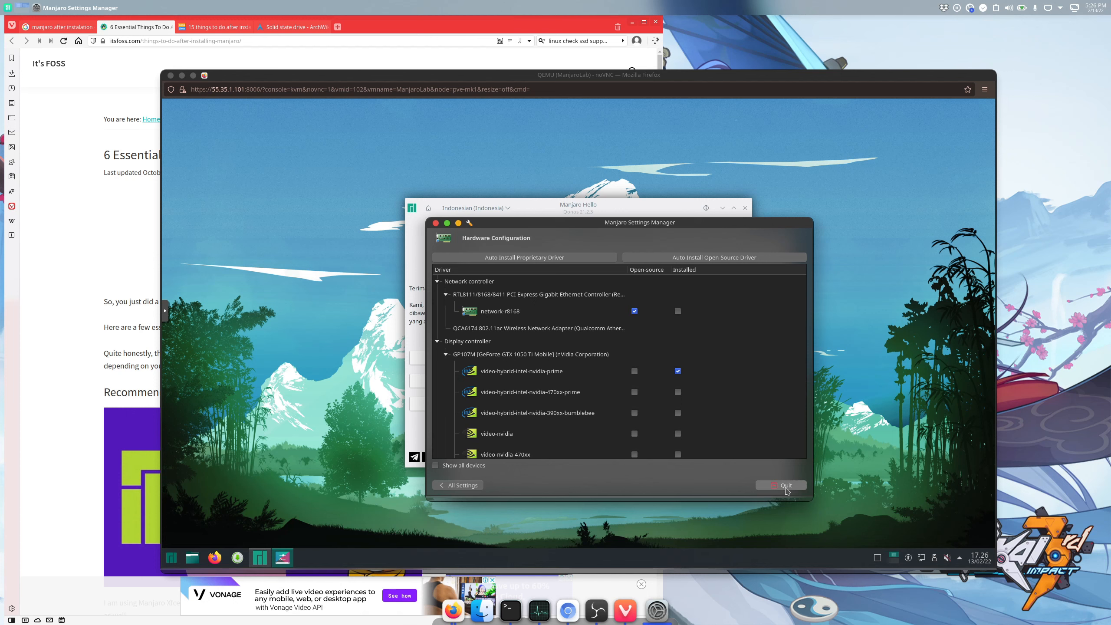
click(786, 486)
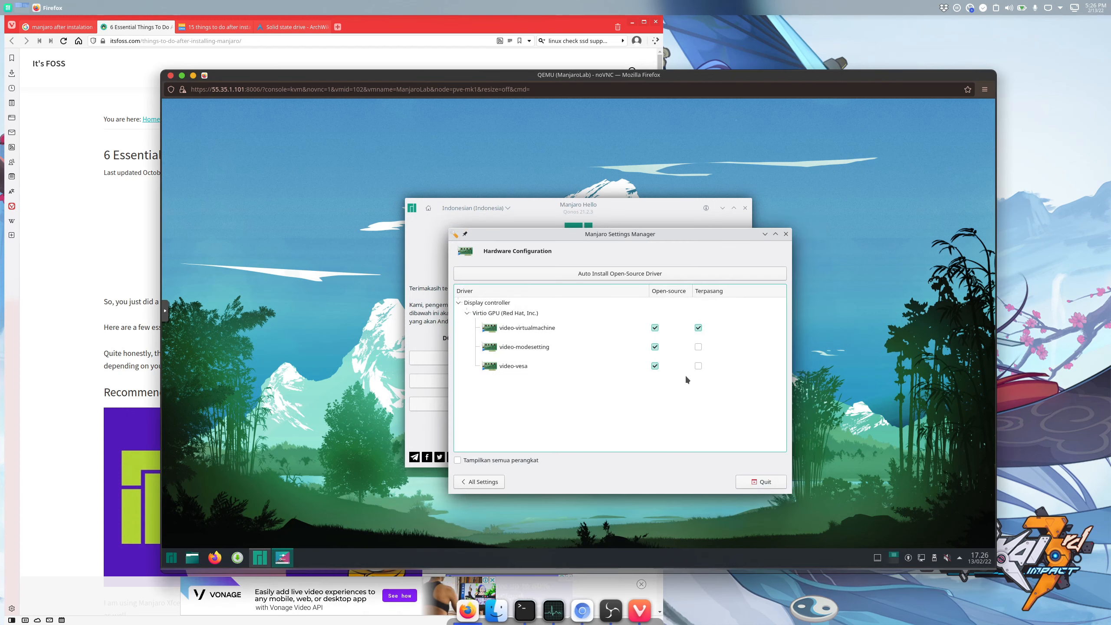
- Quit the virtual machine's settings manager and review the TRIM section of the ArchWiki Solid state drive article in Vivaldi
click(776, 483)
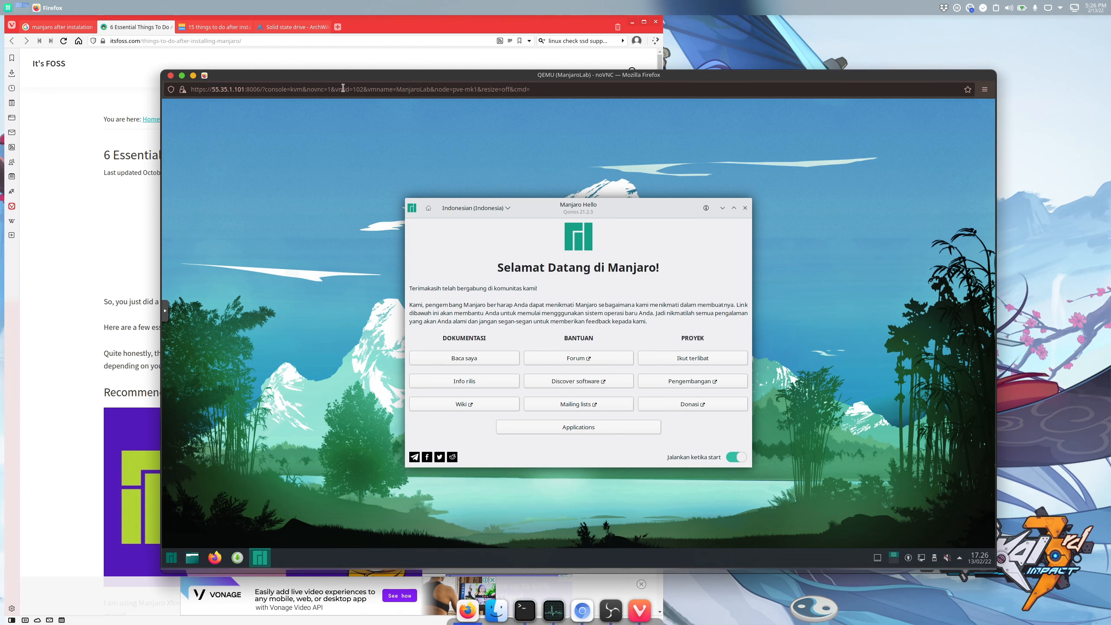
click(292, 27)
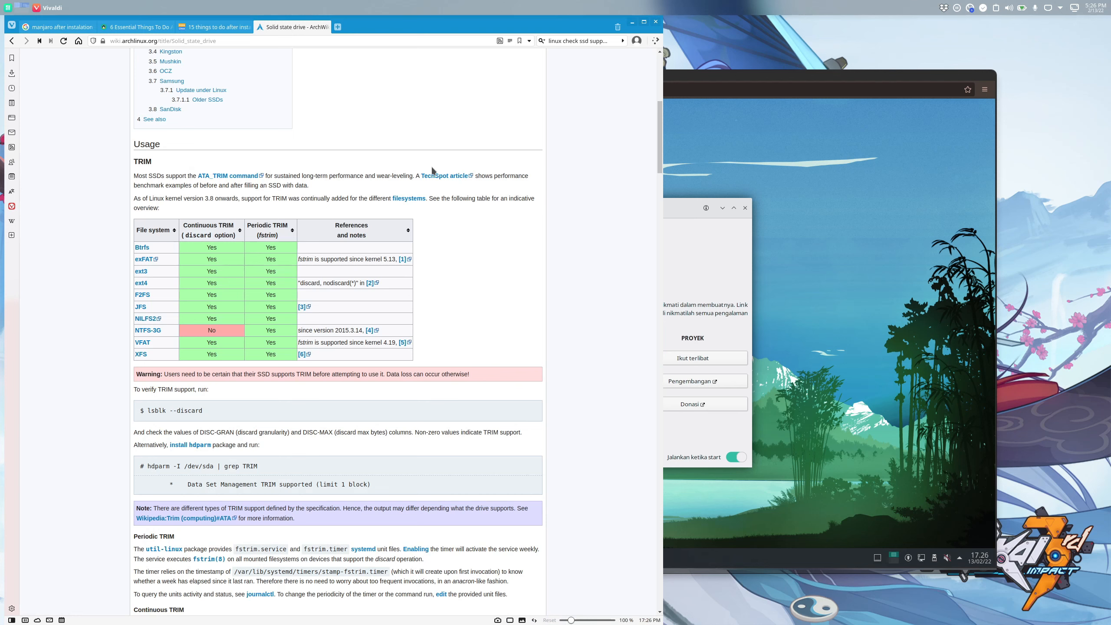
scroll(432, 170, up, 5)
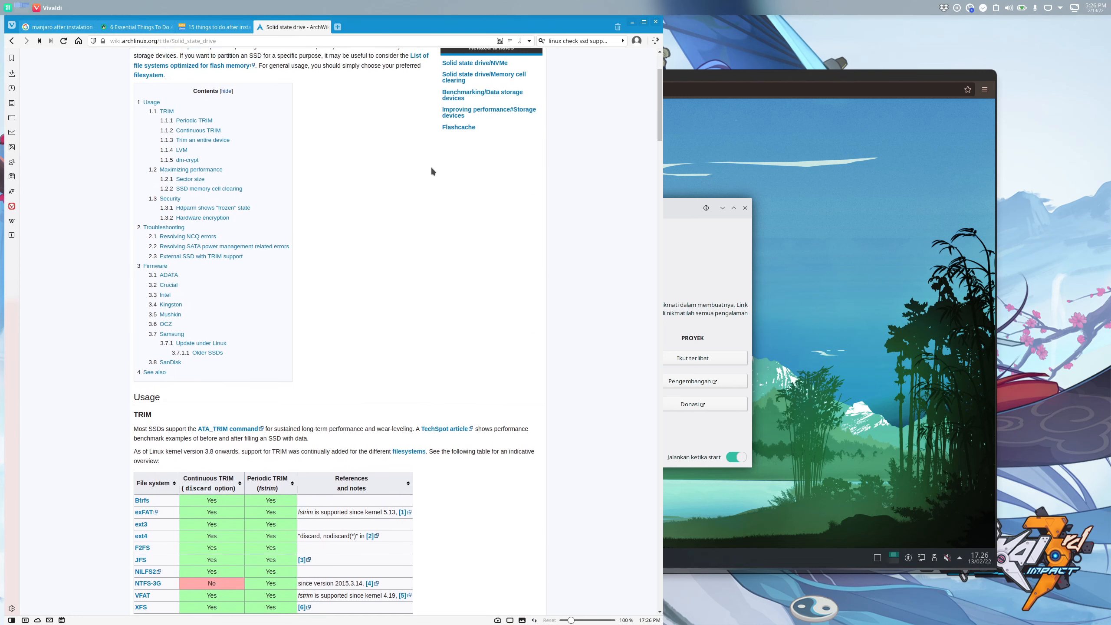
scroll(432, 169, up, 2)
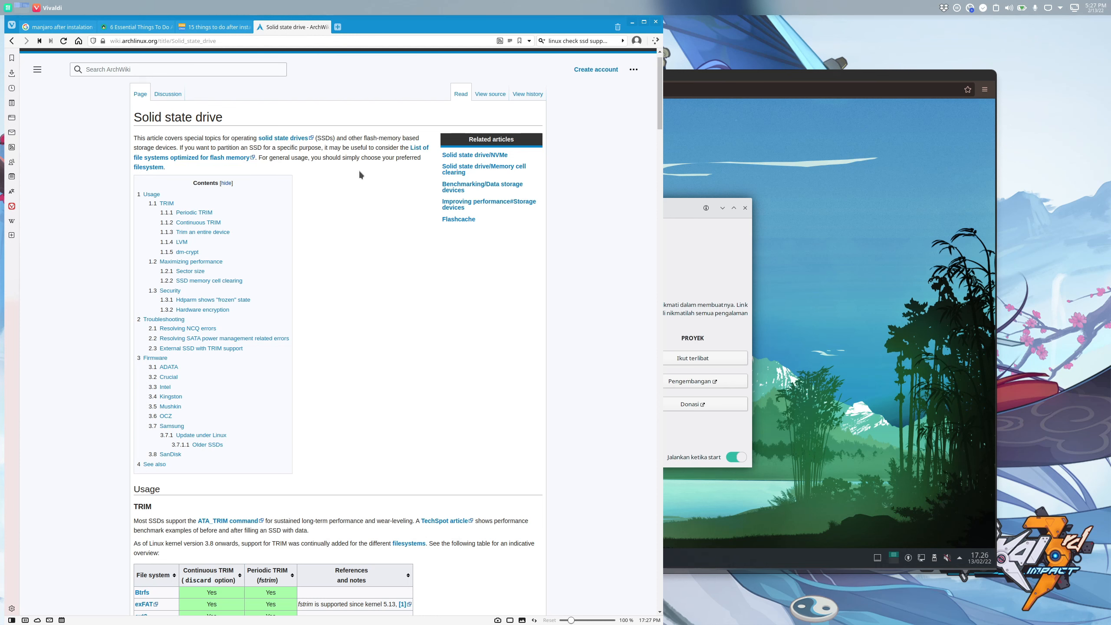
scroll(358, 174, down, 1)
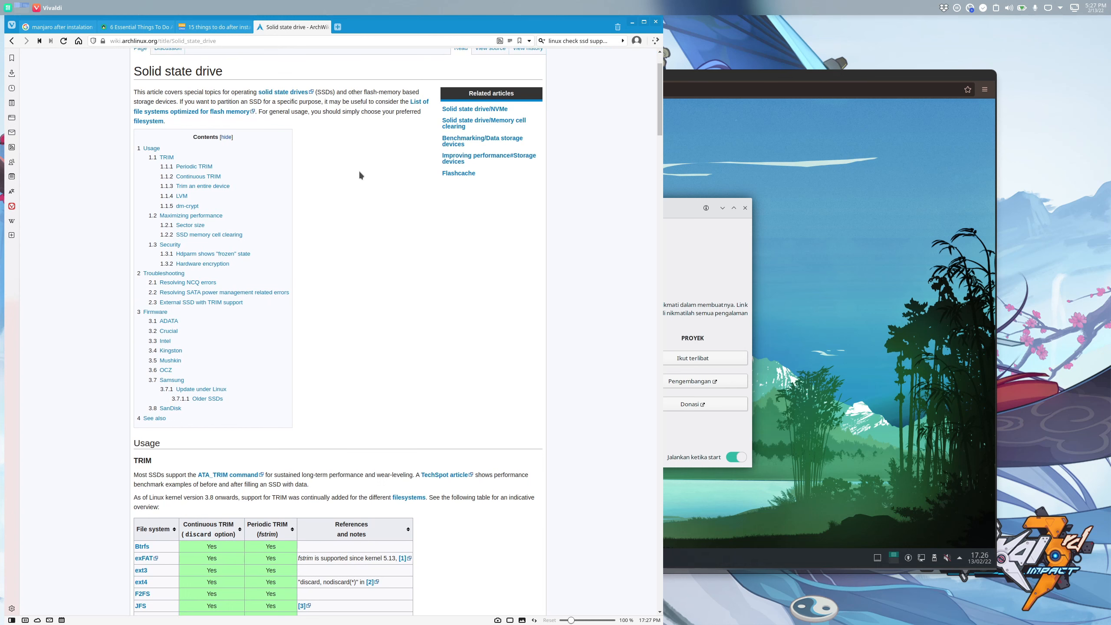
scroll(359, 174, down, 1)
scroll(360, 175, down, 3)
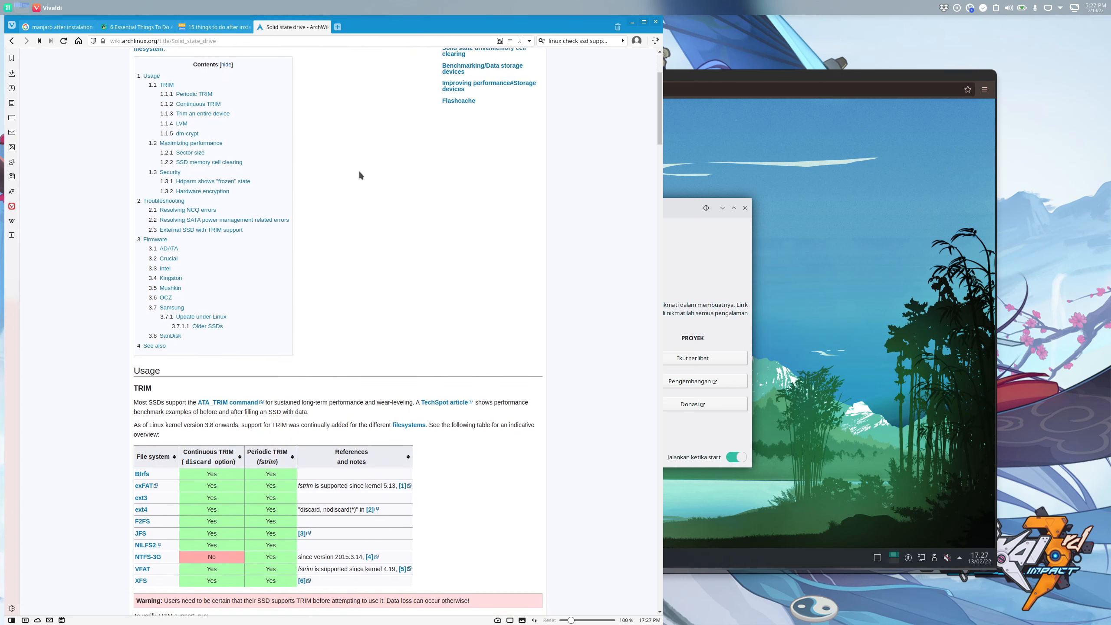
scroll(359, 175, down, 1)
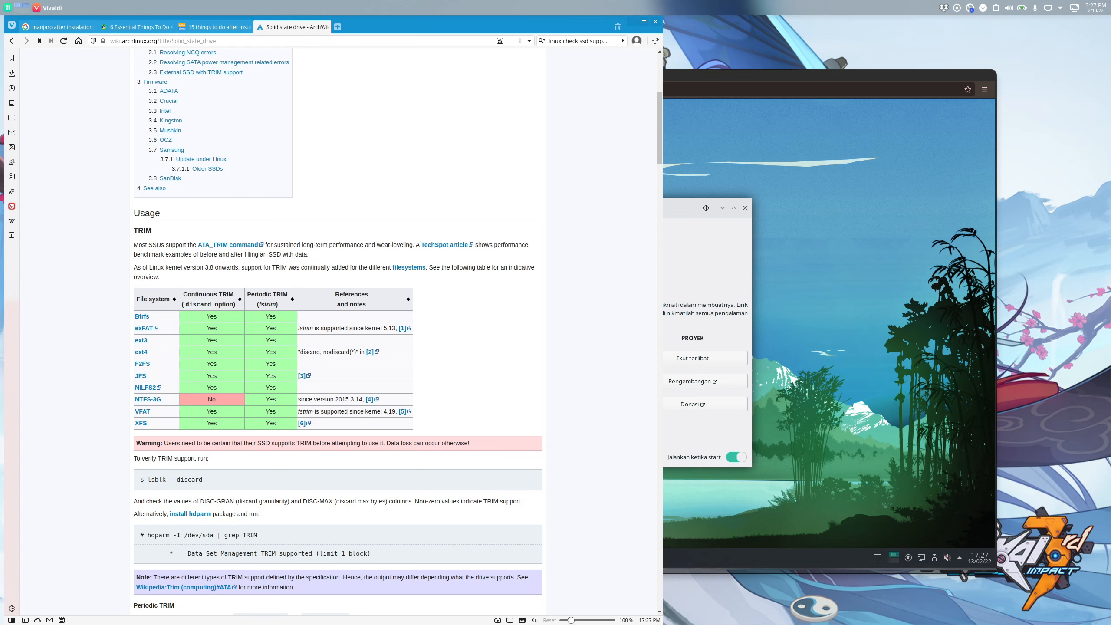
- Copy the lsblk --discard command from the ArchWiki article and run it in Konsole on the host
mouse_move(506, 623)
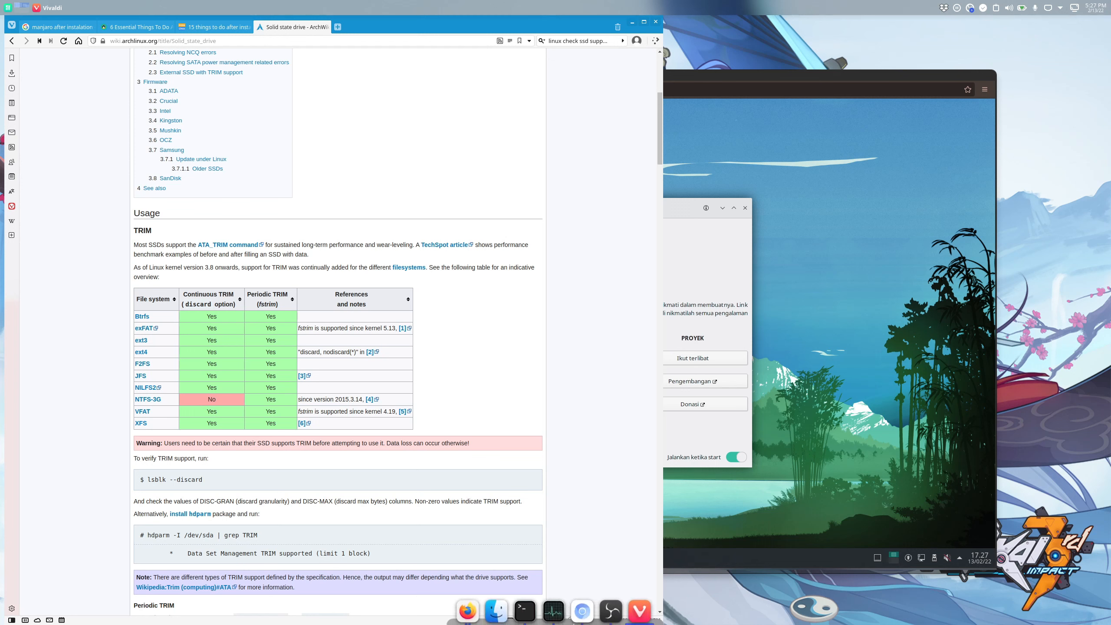
click(527, 605)
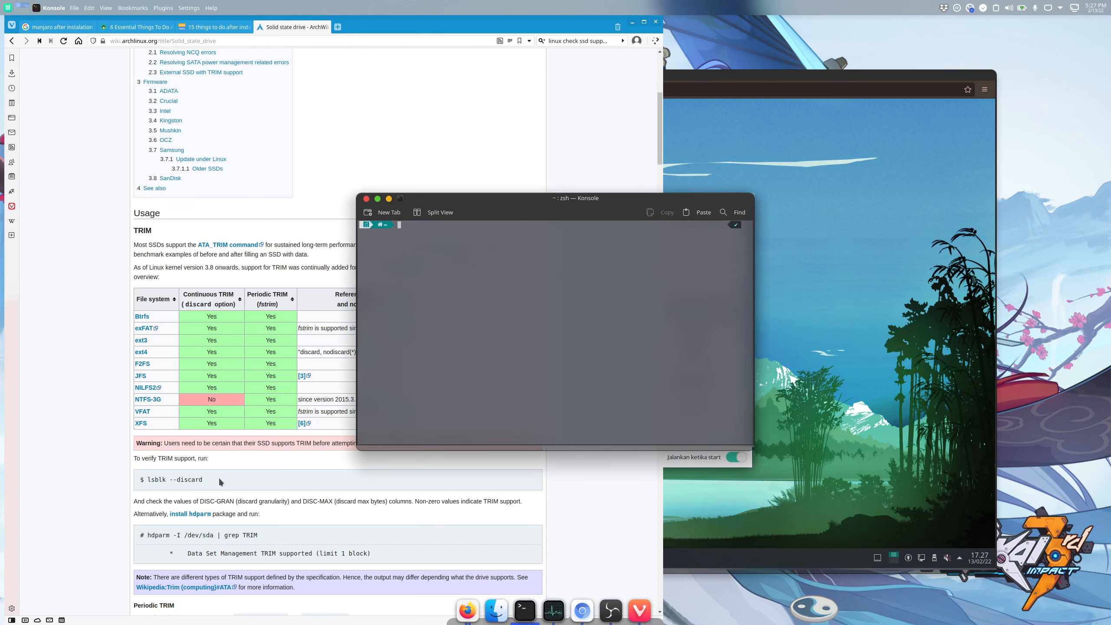
drag(146, 480, 204, 480)
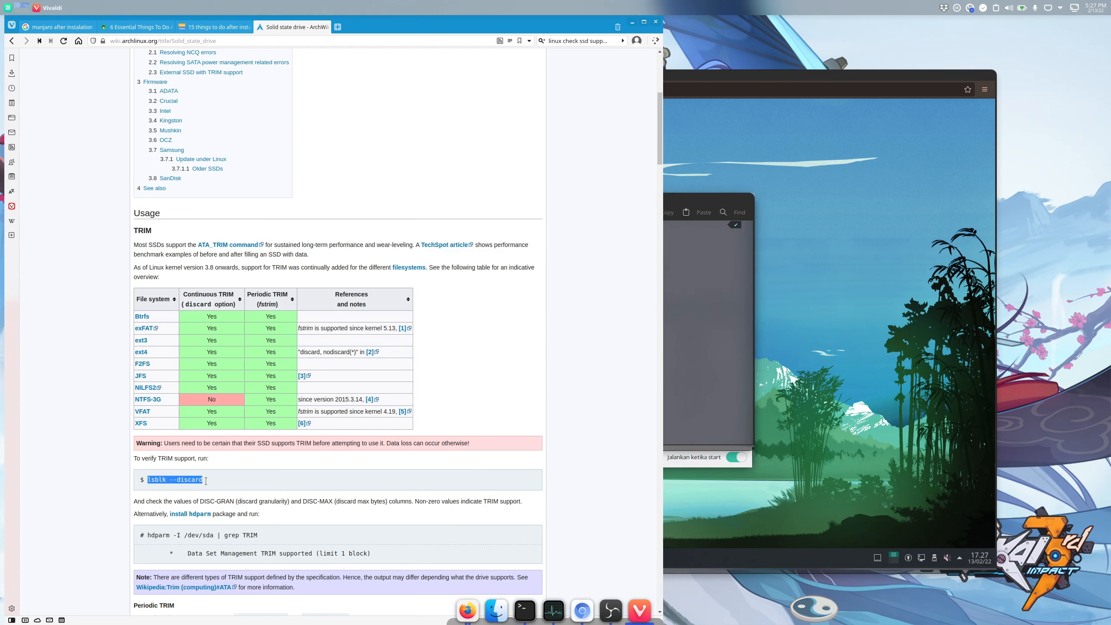
right_click(194, 480)
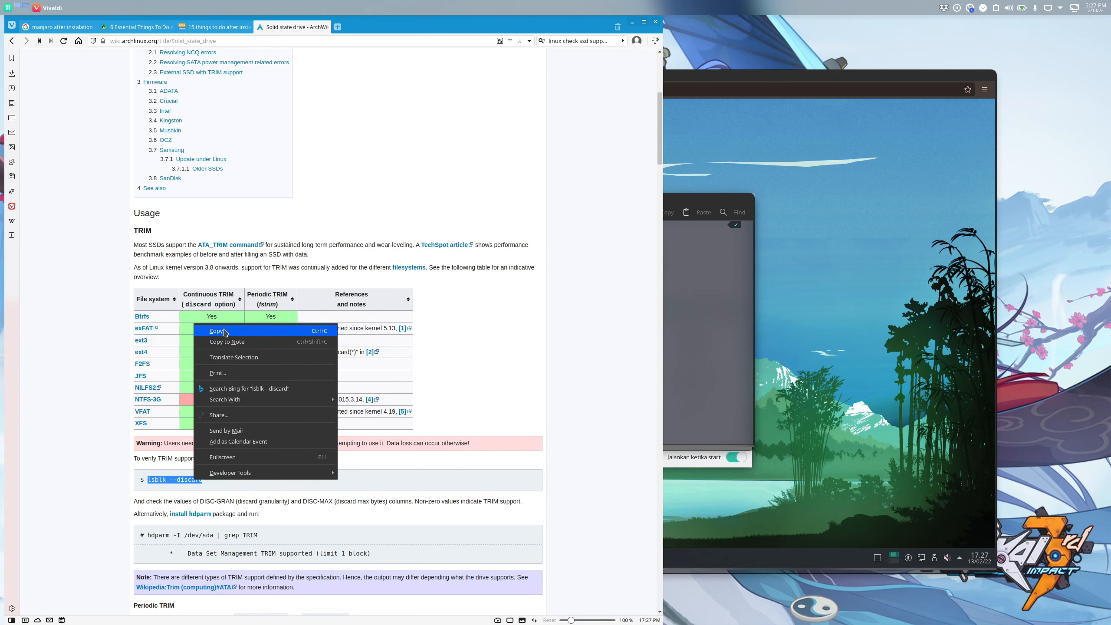
click(206, 330)
click(697, 266)
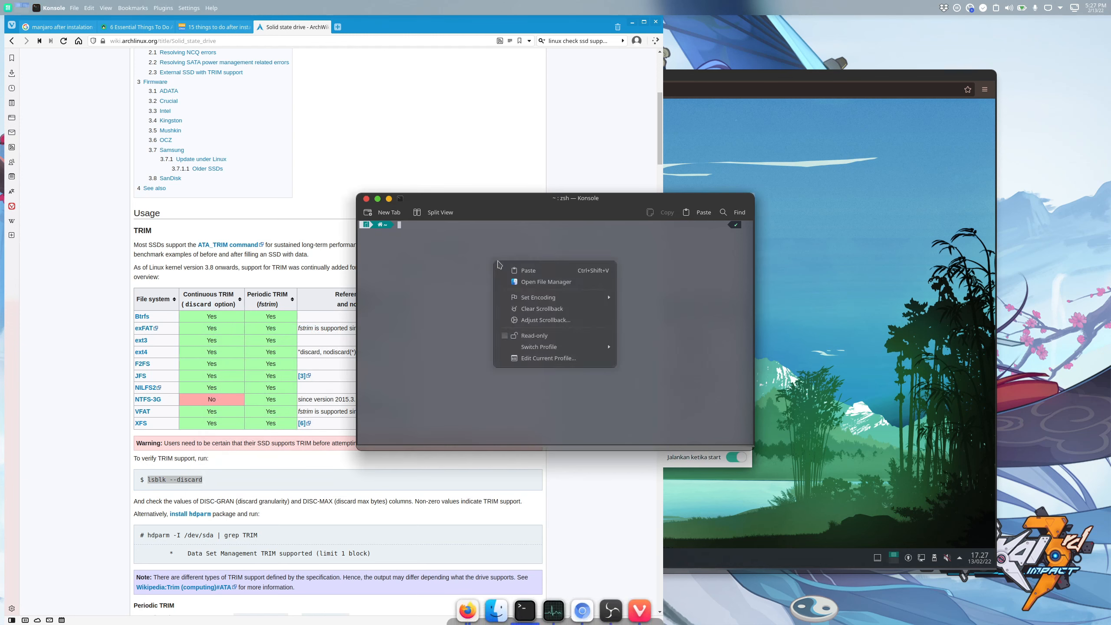
right_click(497, 264)
click(520, 268)
key(Return)
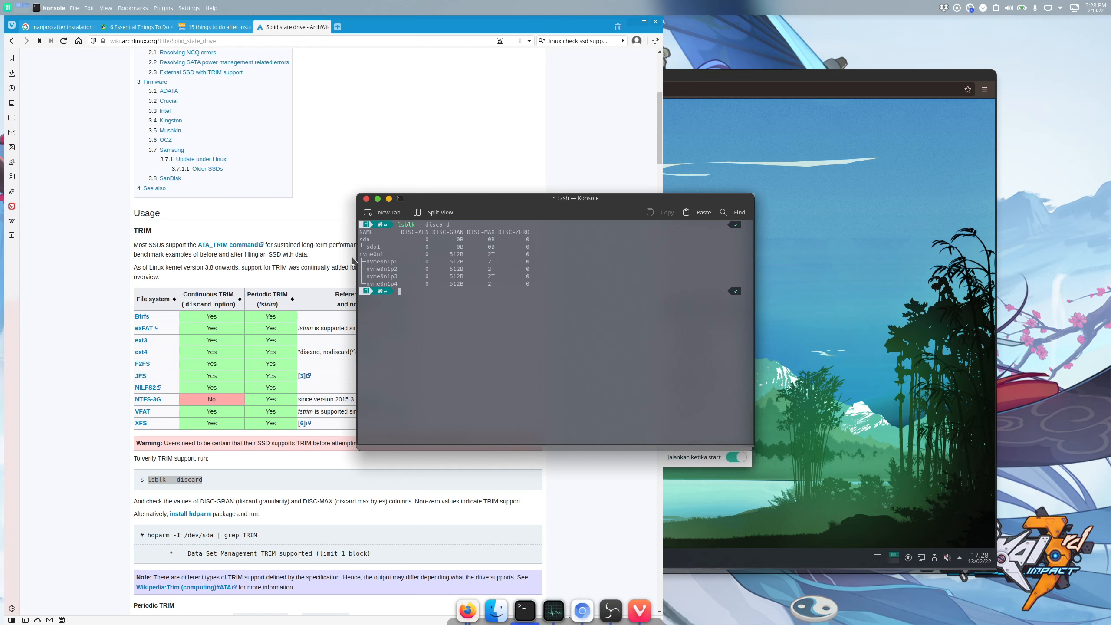
- Examine the discard values of the sda and nvme0n1 drives against the ArchWiki notes on TRIM support
drag(366, 265, 415, 283)
drag(363, 247, 539, 248)
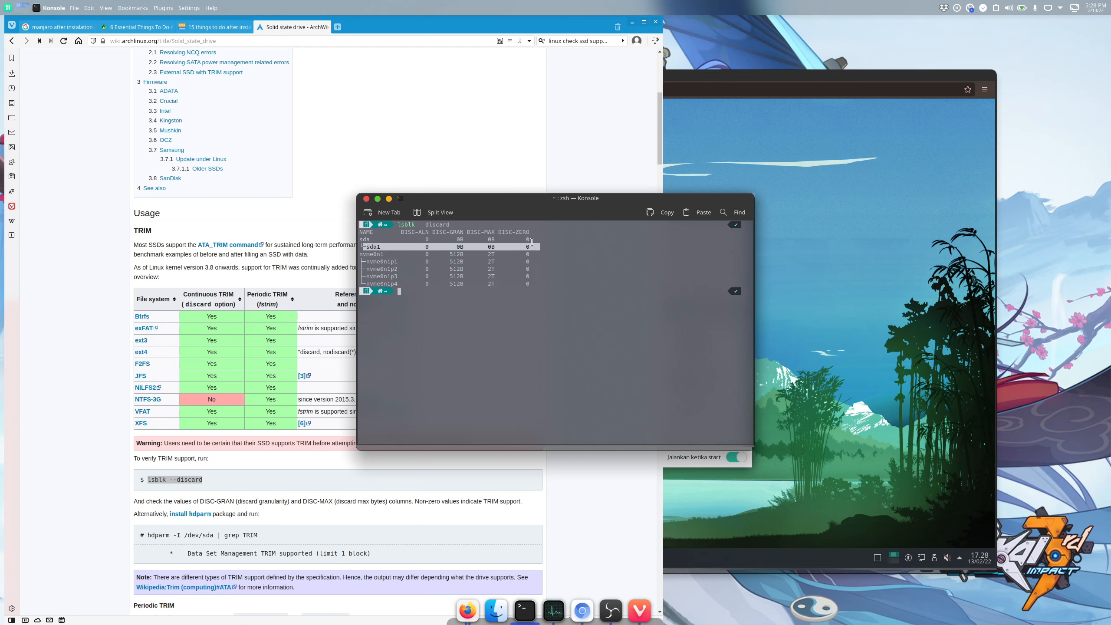
click(532, 241)
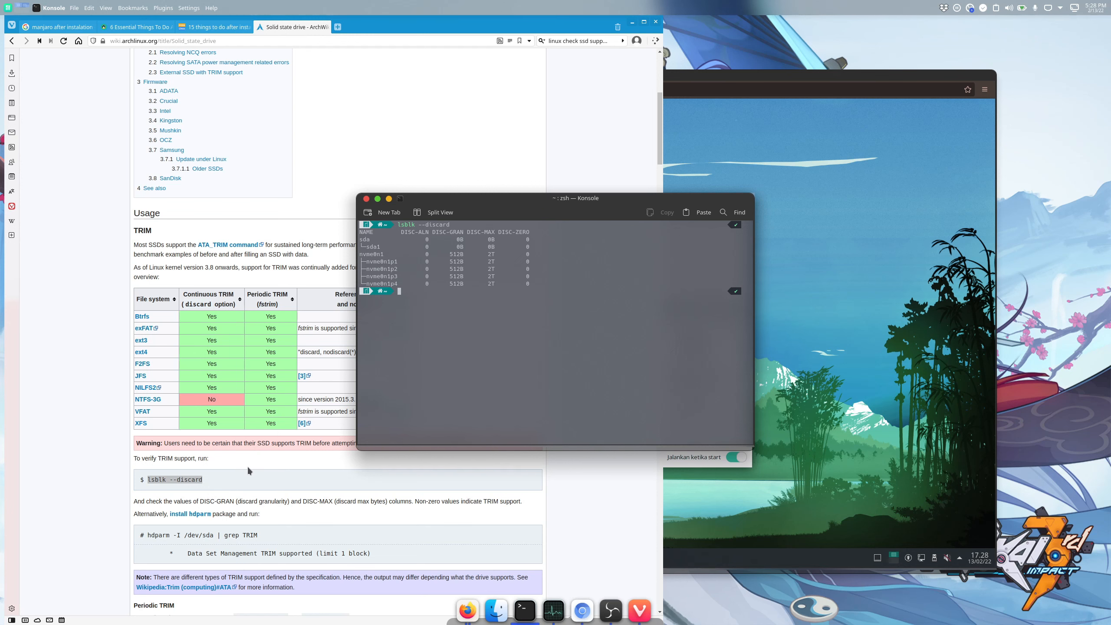
scroll(253, 462, down, 1)
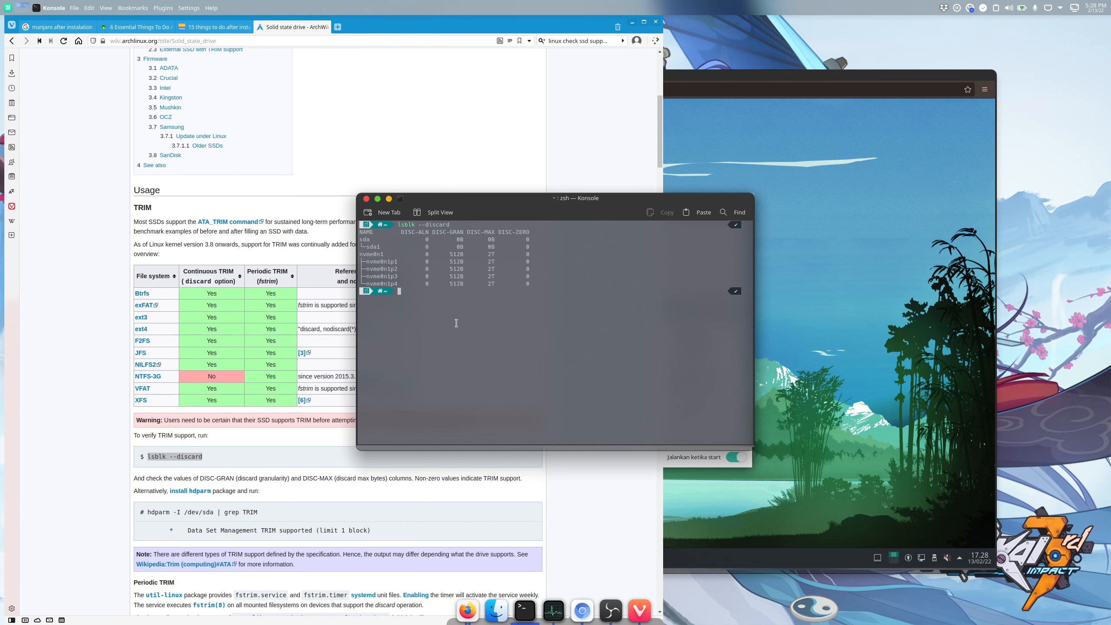
scroll(268, 454, down, 4)
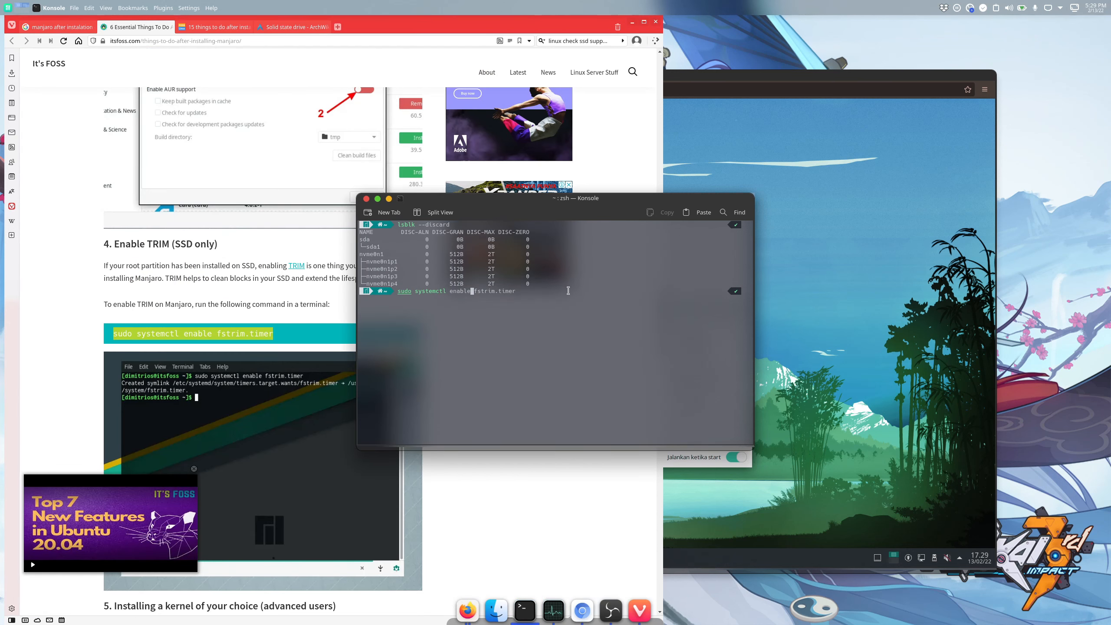
- Change the command's enable action to status, run sudo systemctl status fstrim.timer, and authenticate with the account password
key(BackSpace)
key(BackSpace)
key(BackSpace)
key(BackSpace)
key(BackSpace)
key(BackSpace)
text(sta)
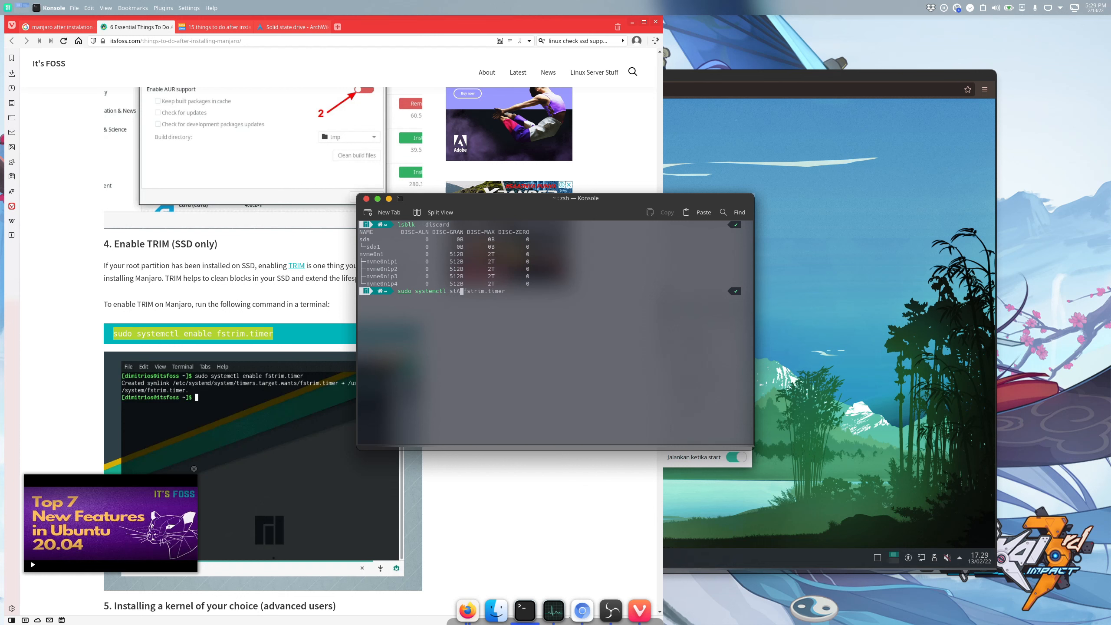
key(BackSpace)
text(atus)
key(Return)
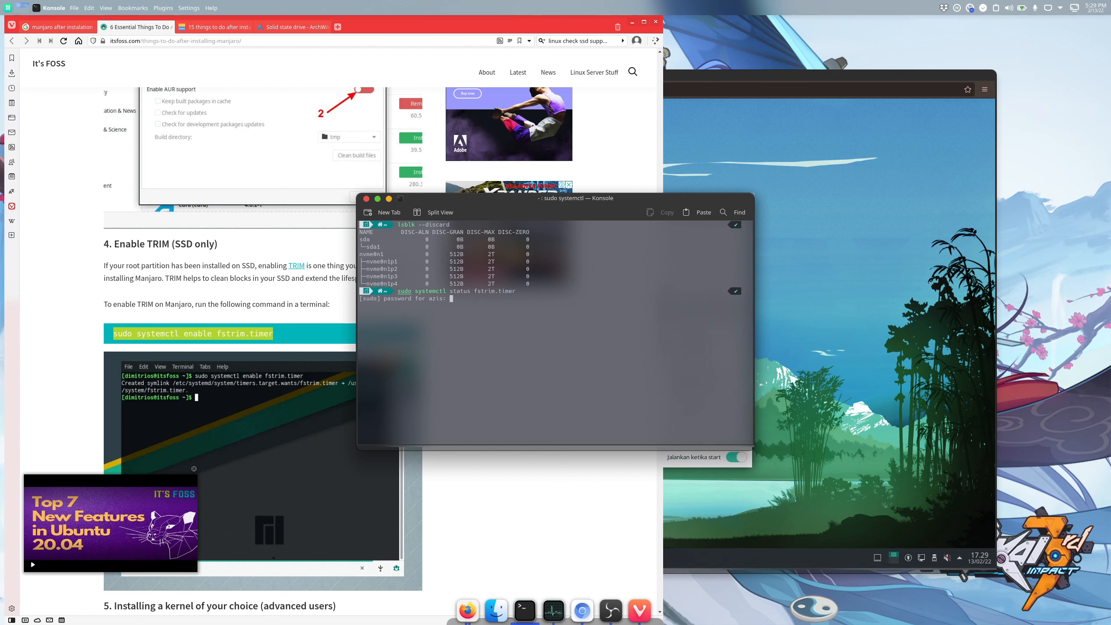
key(Return)
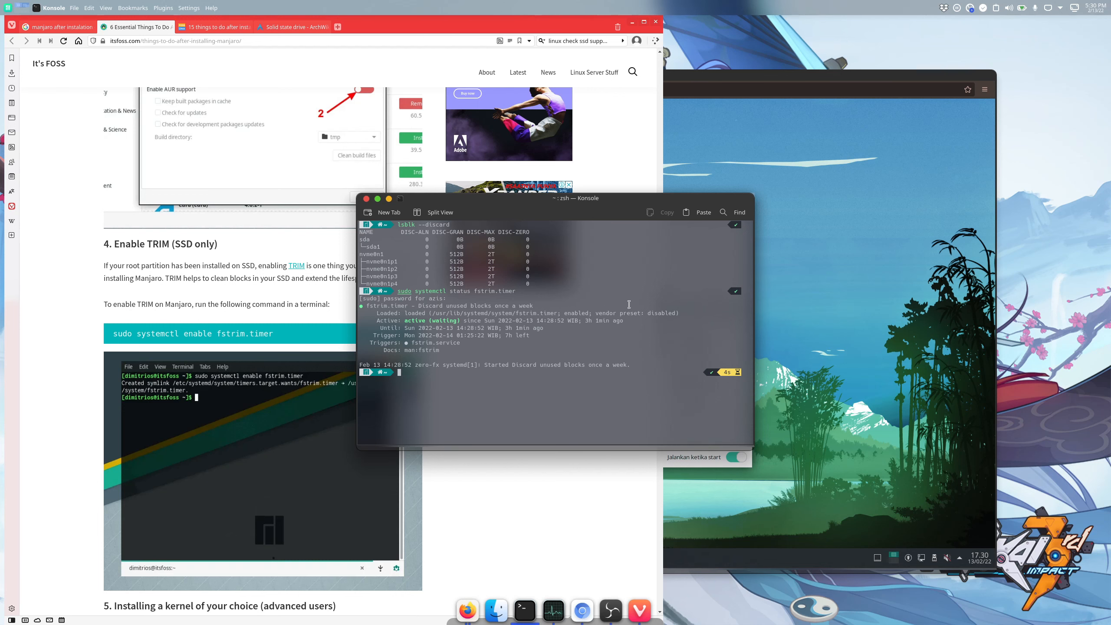
- Switch to the virtual machine, launch its Add/Remove Software application, and open the preferences, authenticating with the account password
click(751, 79)
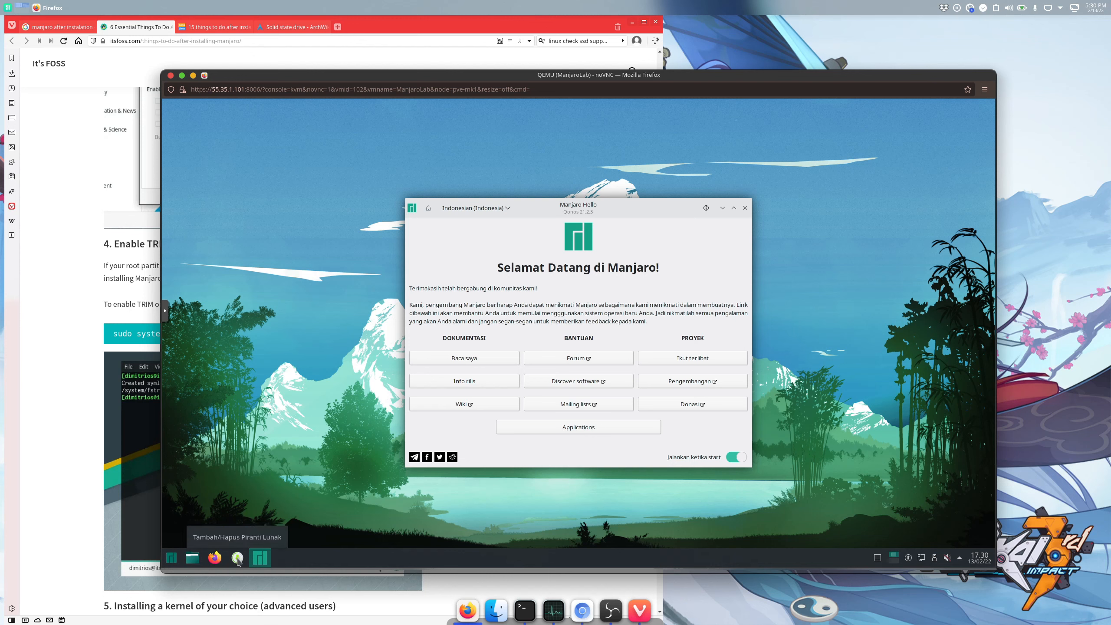
click(171, 558)
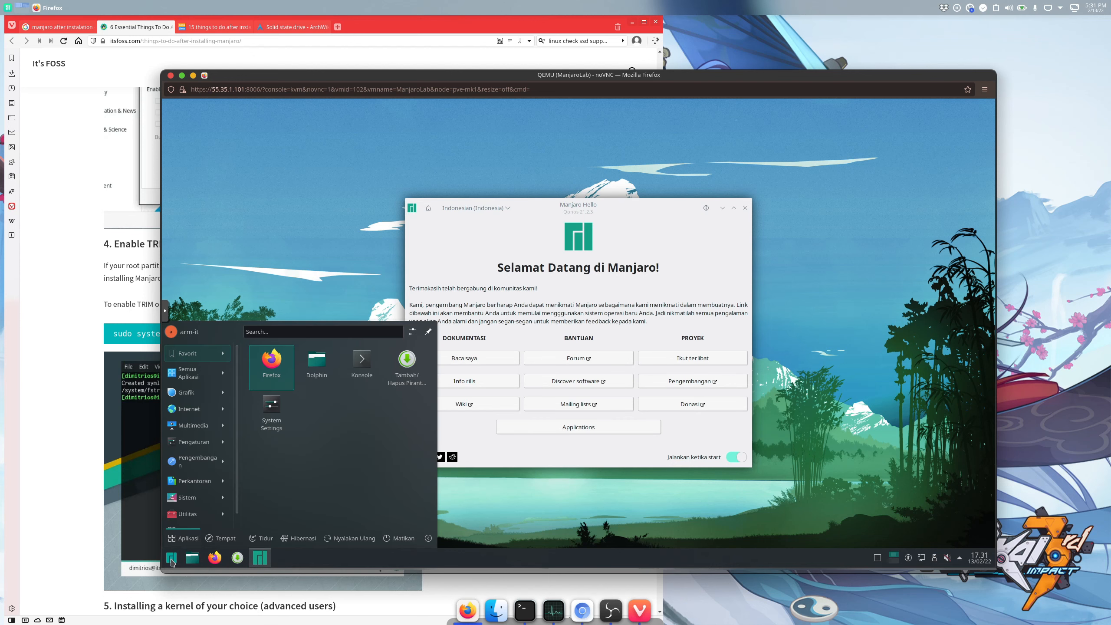
click(407, 362)
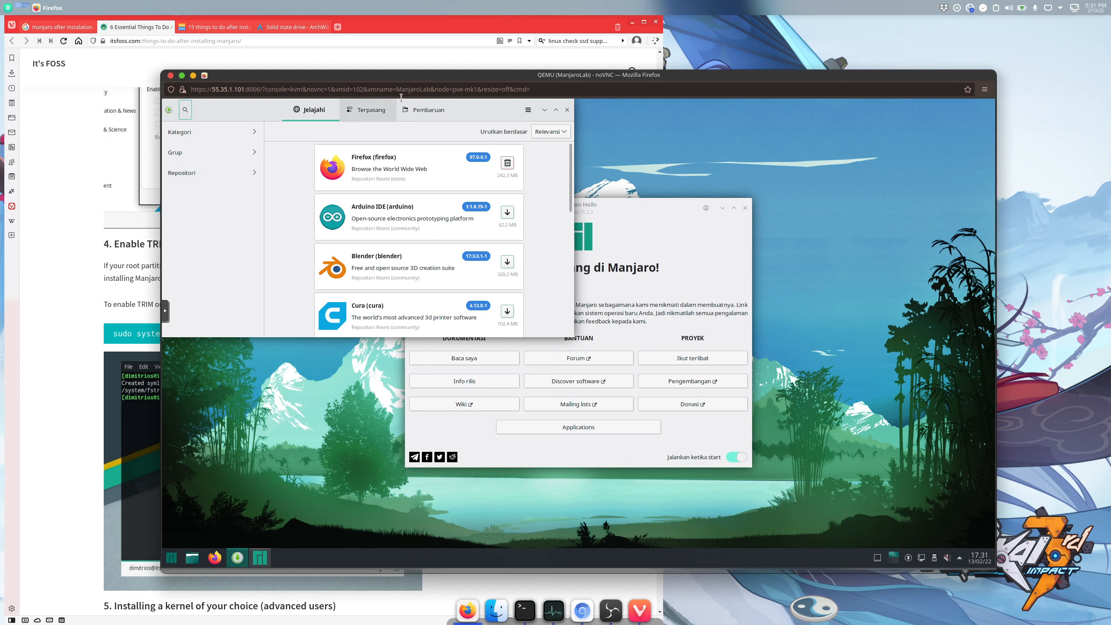
click(528, 110)
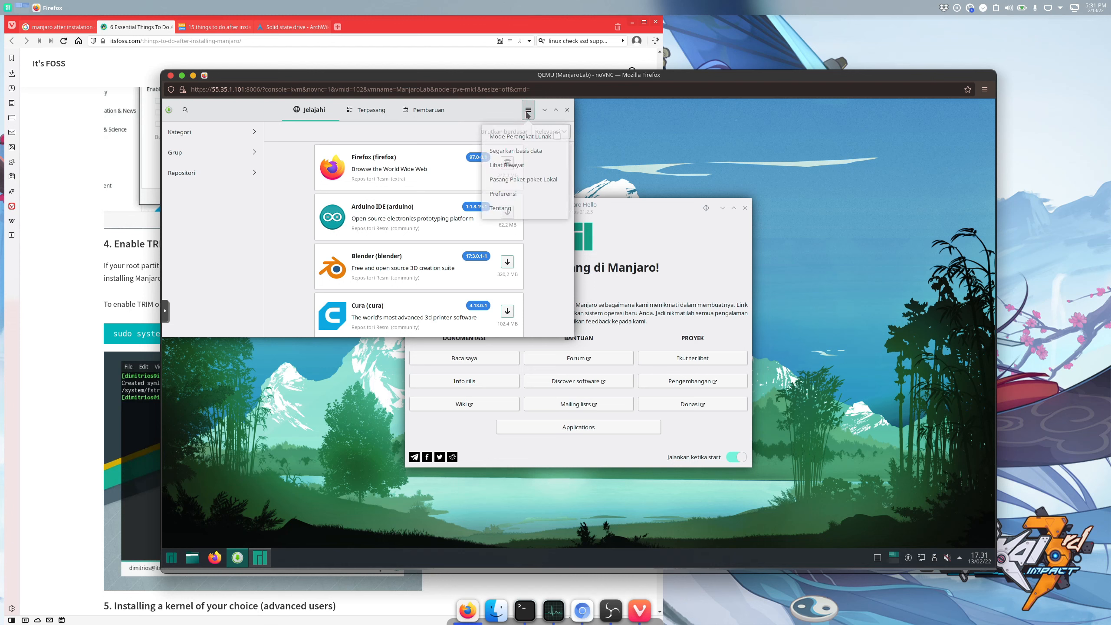
click(510, 195)
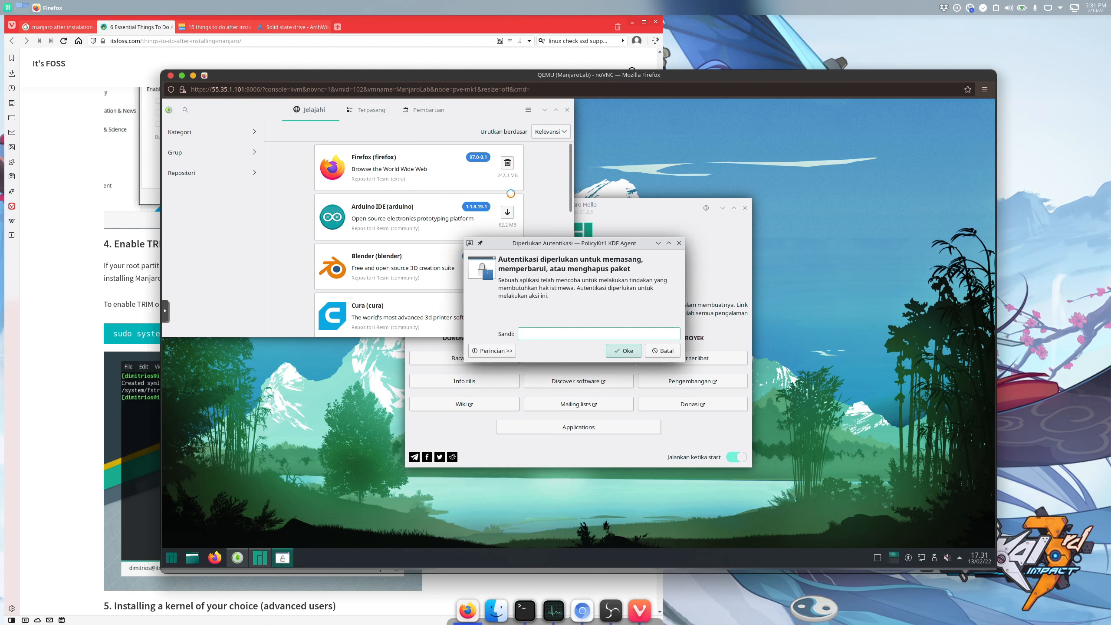
text(●●●●●●●)
key(Return)
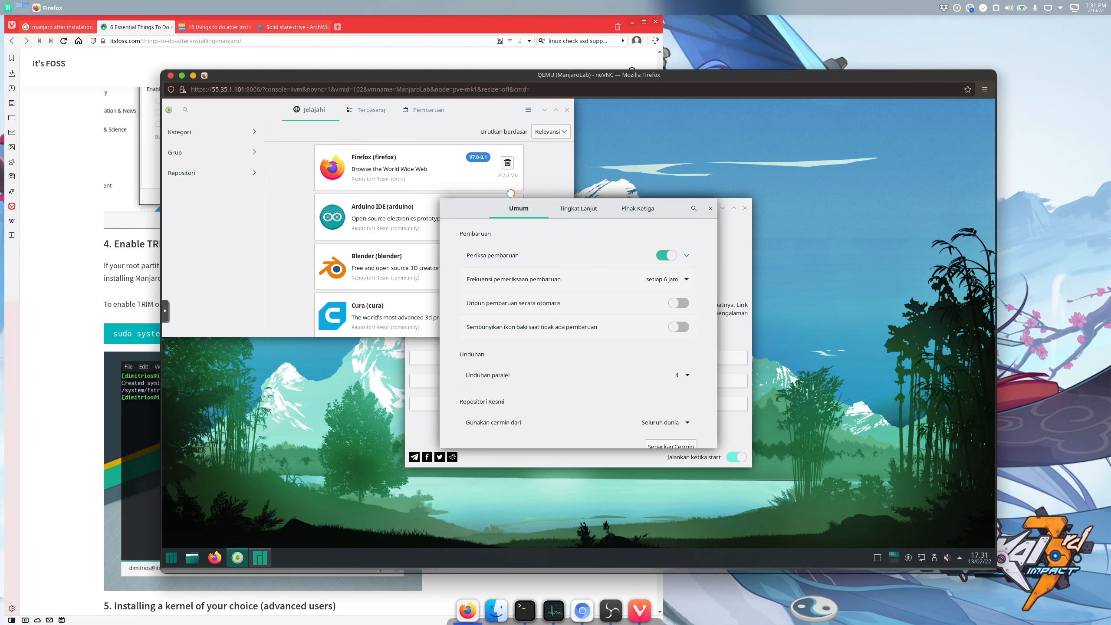
- Review the advanced preferences, enable AUR support among the third-party options, and close the preferences
click(563, 211)
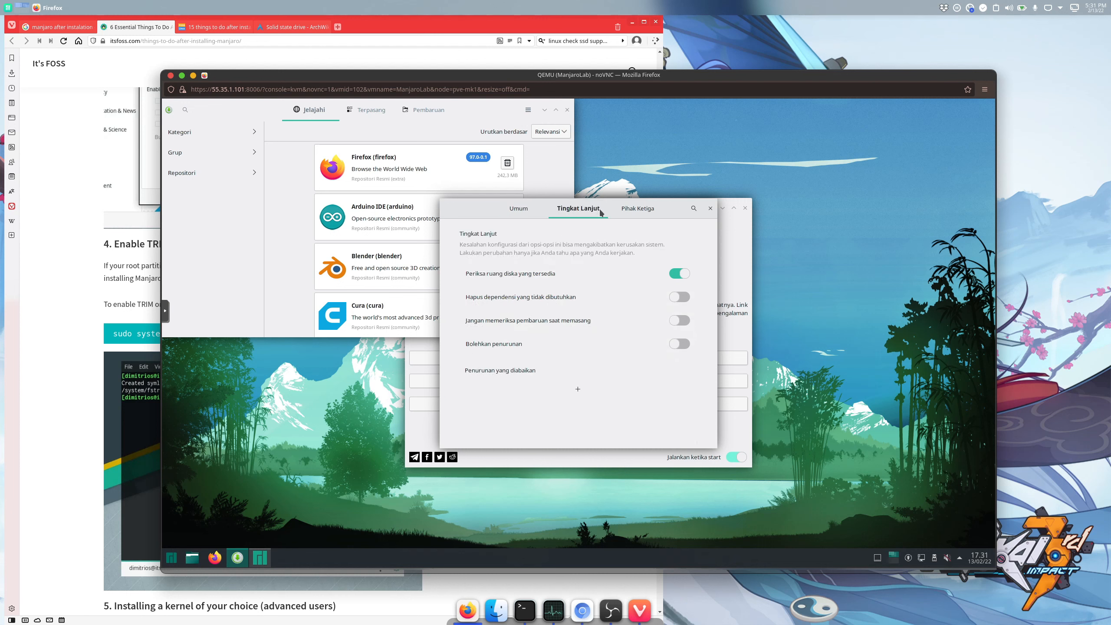
click(636, 214)
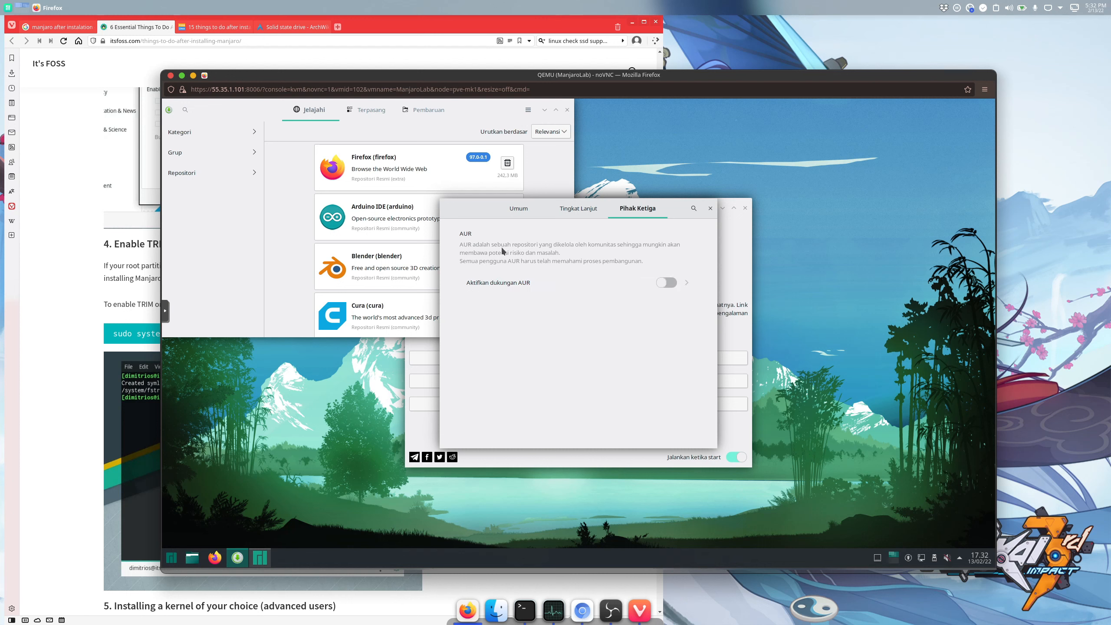
click(663, 284)
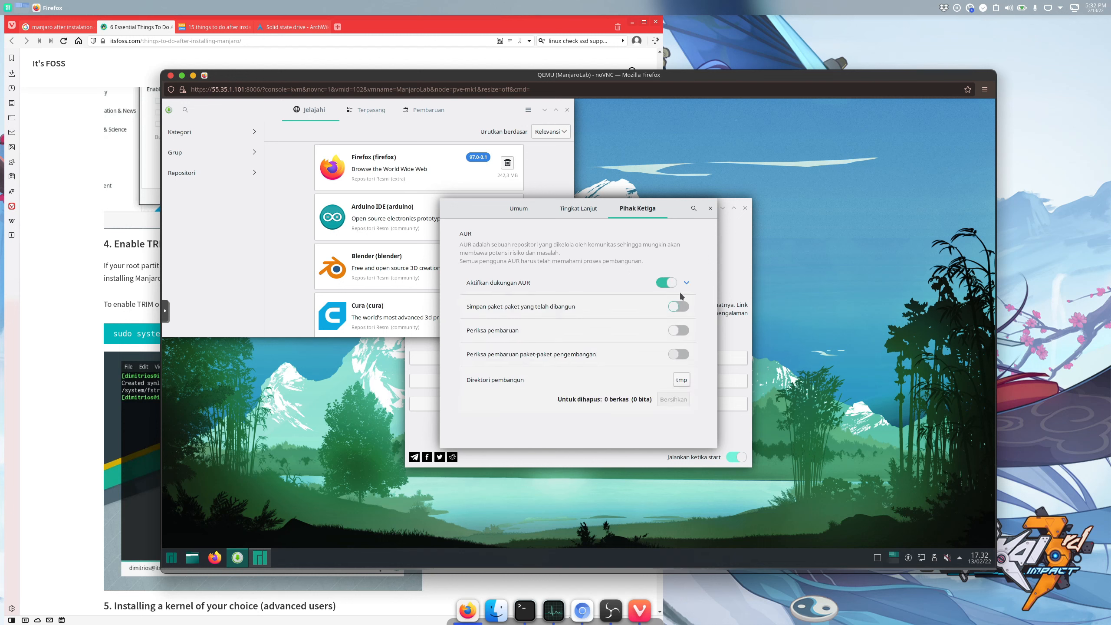
click(711, 210)
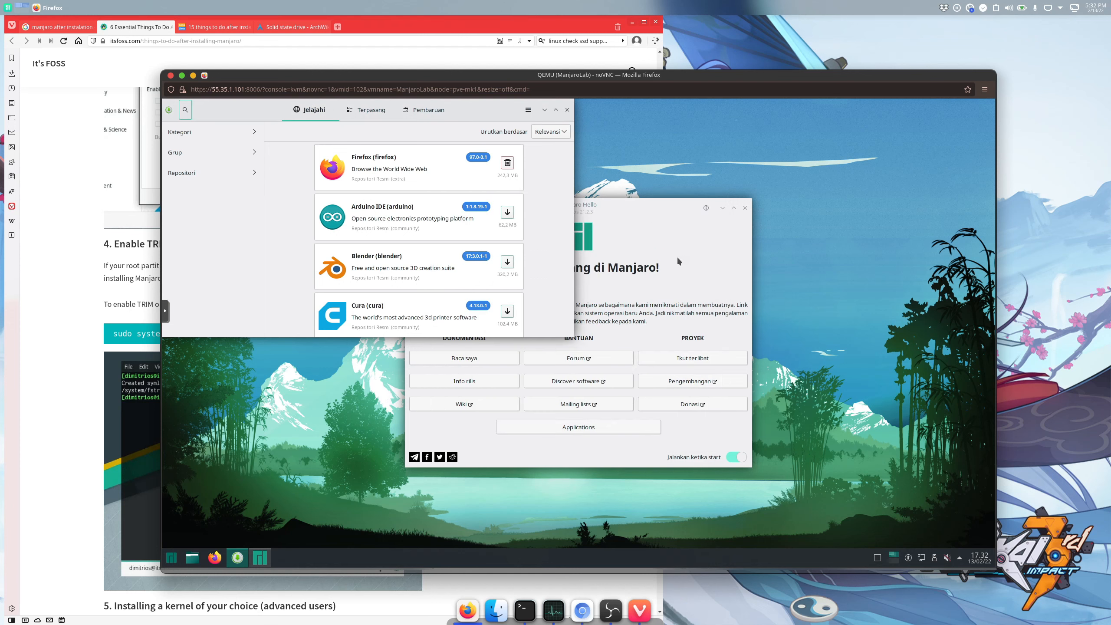
- Search the software catalogue for spotify and browse the matching AUR packages
click(185, 111)
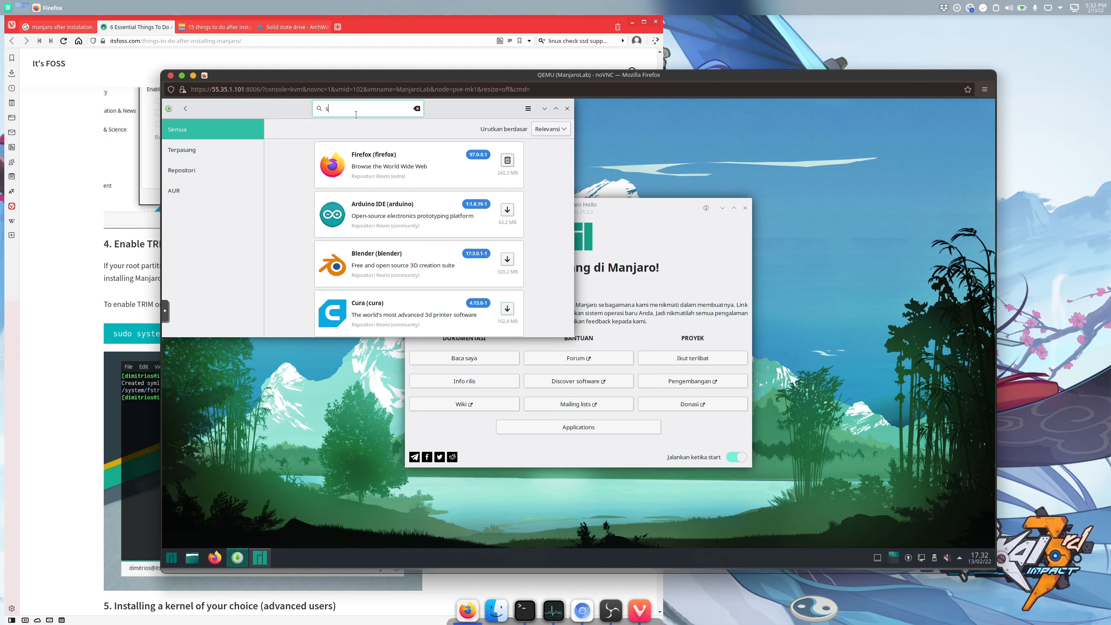
text(rt)
key(BackSpace)
key(BackSpace)
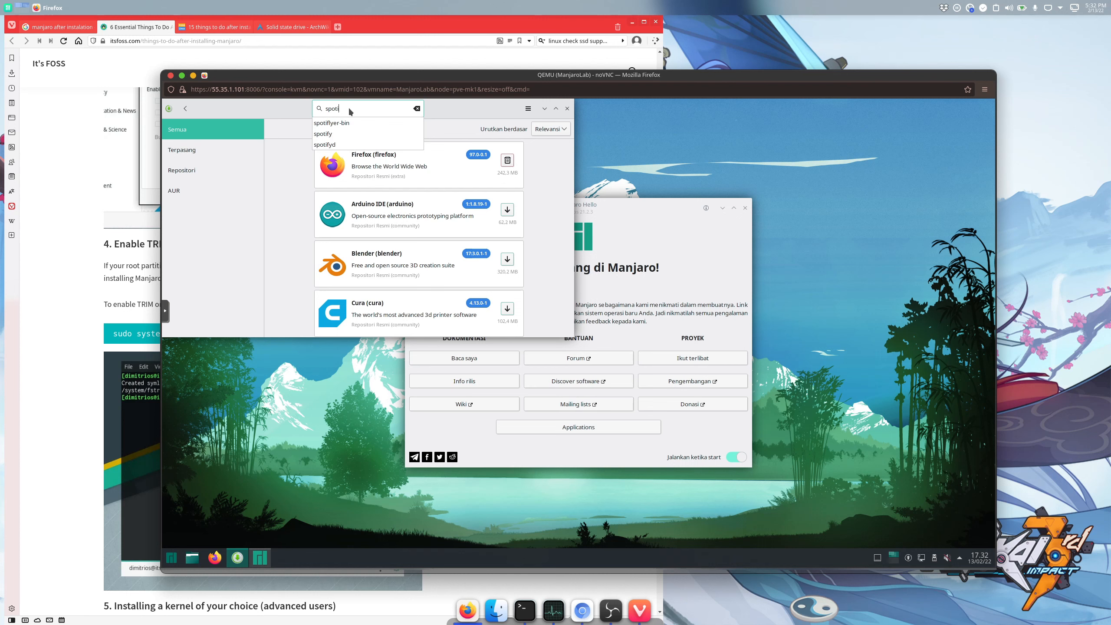
key(Down)
key(Down)
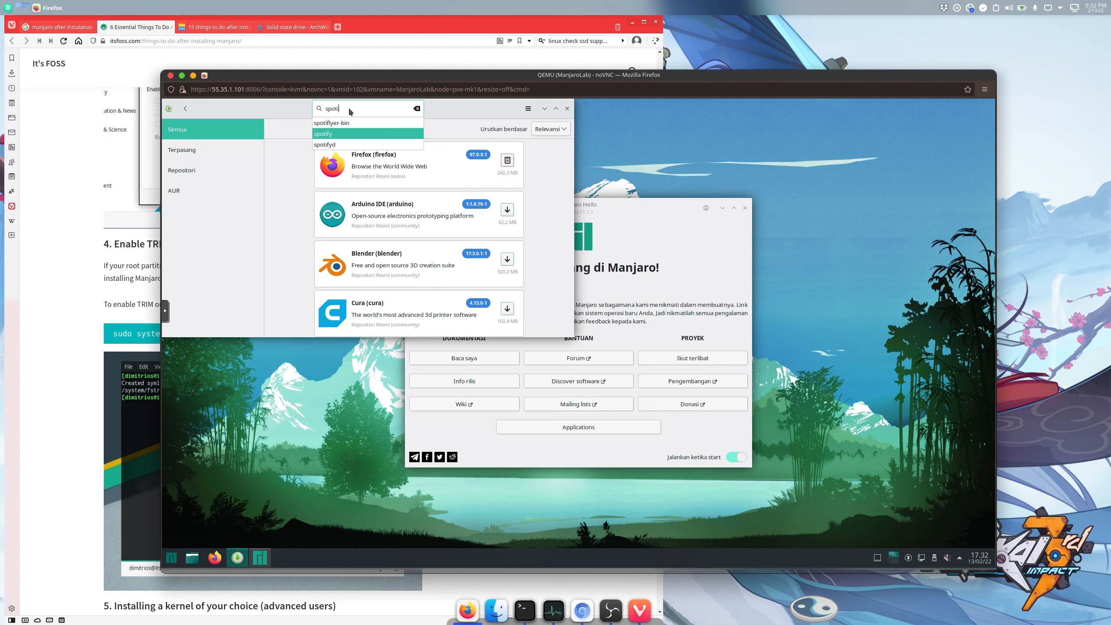
key(Return)
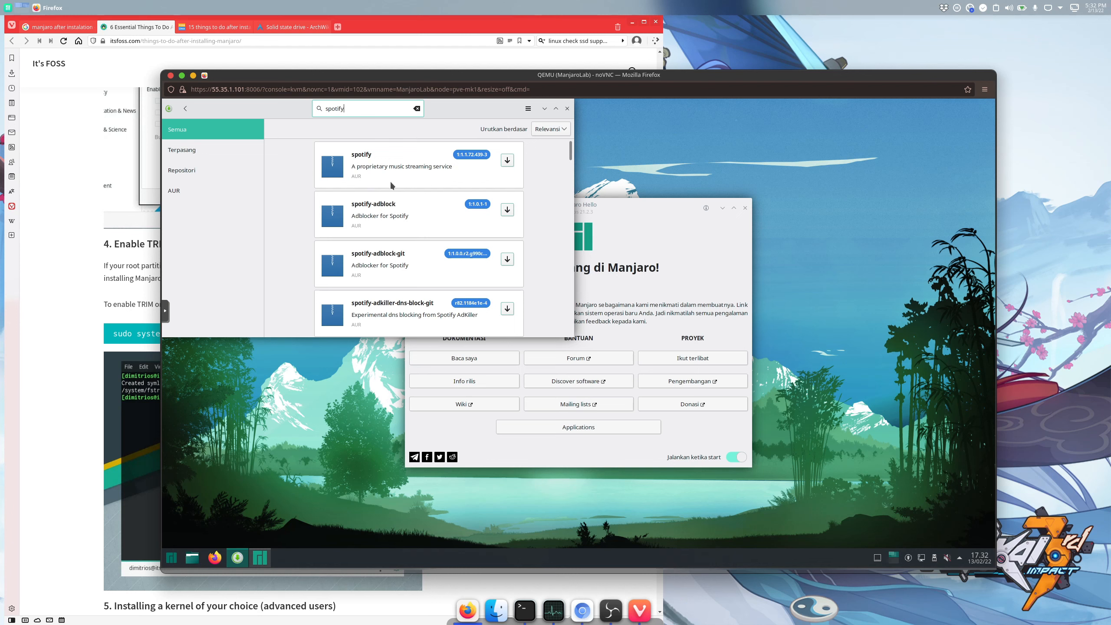
scroll(391, 182, down, 6)
scroll(391, 184, up, 4)
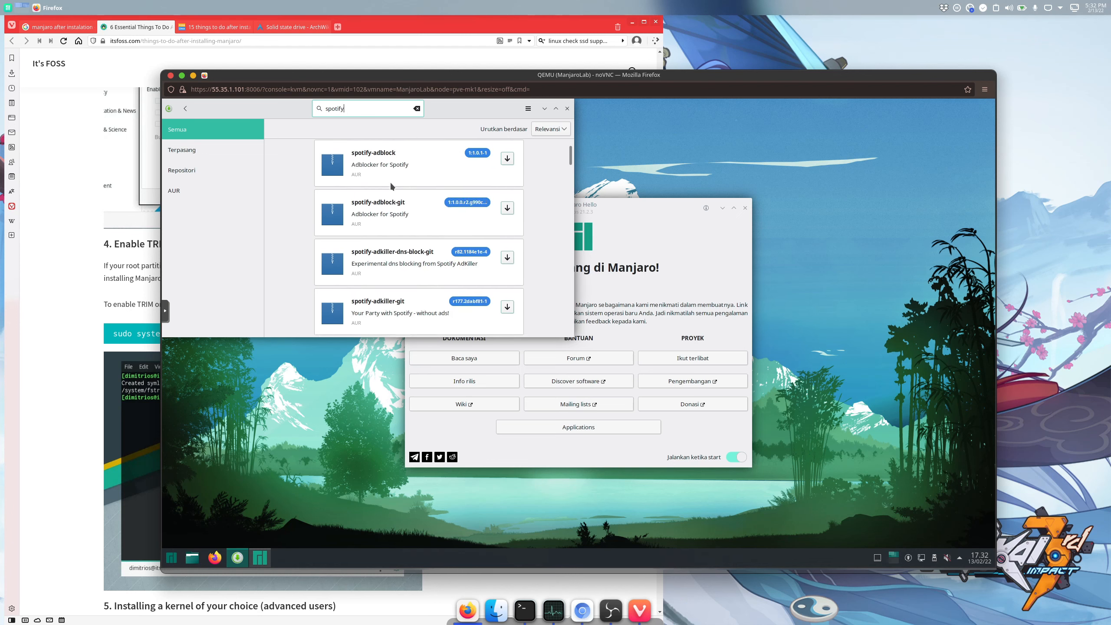
- Open the spotify package from the AUR search results and review its details
scroll(391, 183, up, 1)
click(395, 168)
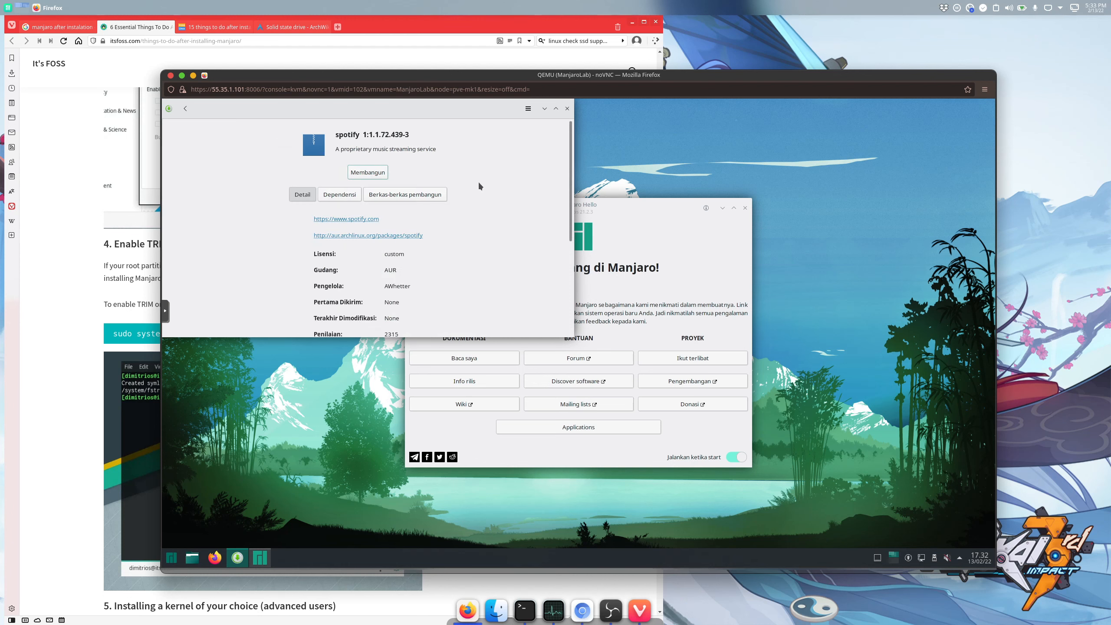
scroll(479, 186, down, 2)
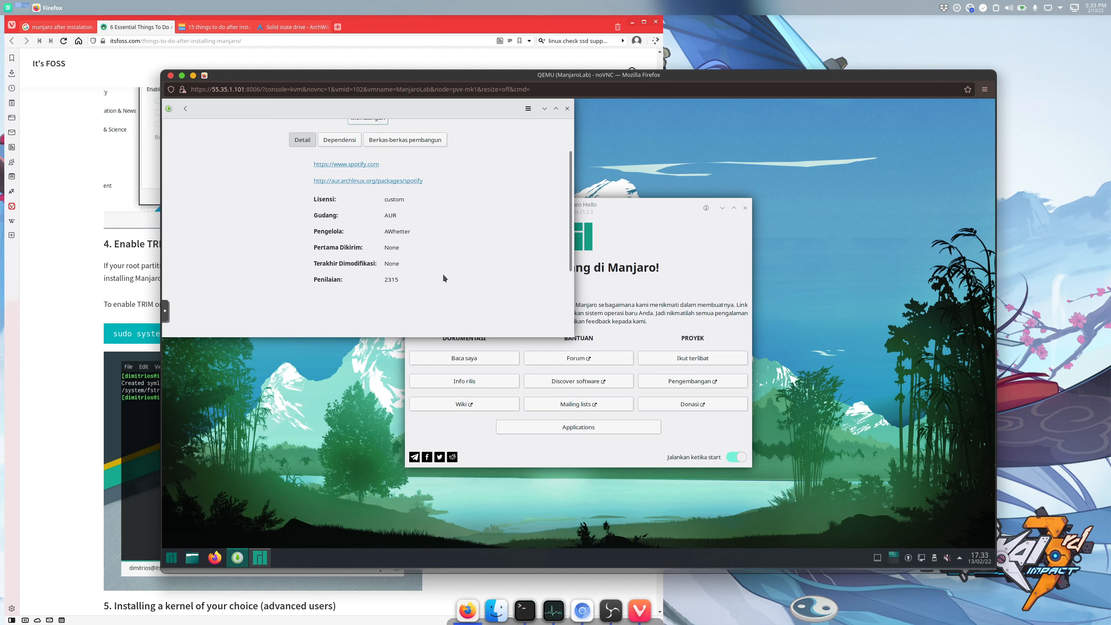
scroll(444, 276, up, 2)
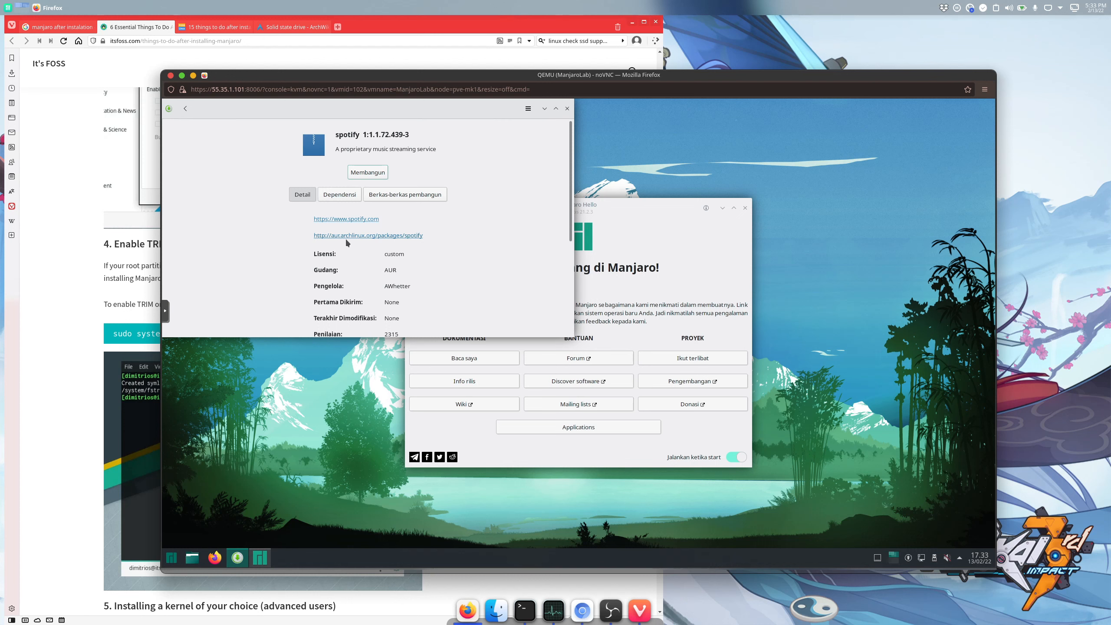
- Open the spotify package's AUR web page and examine its dependencies, sources, pinned comment and latest user comments
click(384, 239)
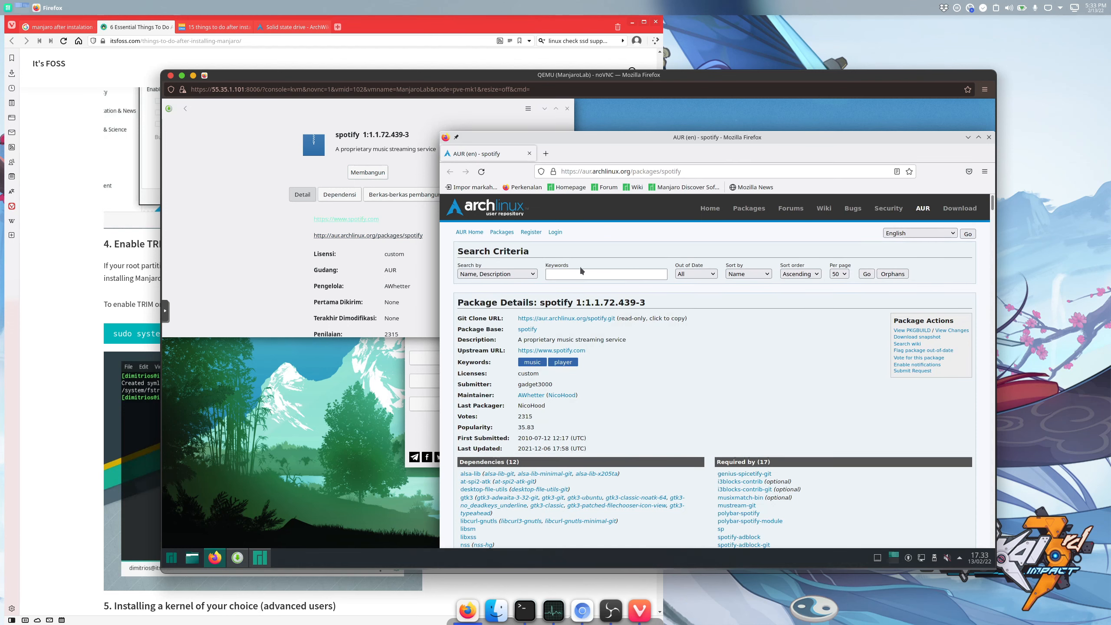
scroll(580, 266, down, 5)
scroll(581, 268, down, 2)
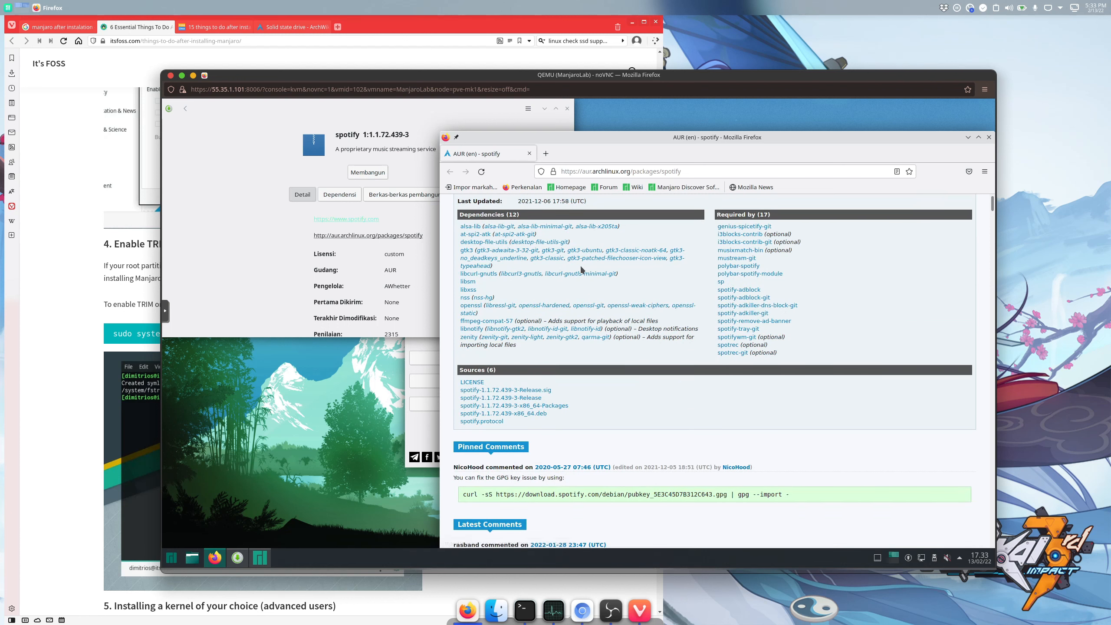
scroll(683, 340, down, 3)
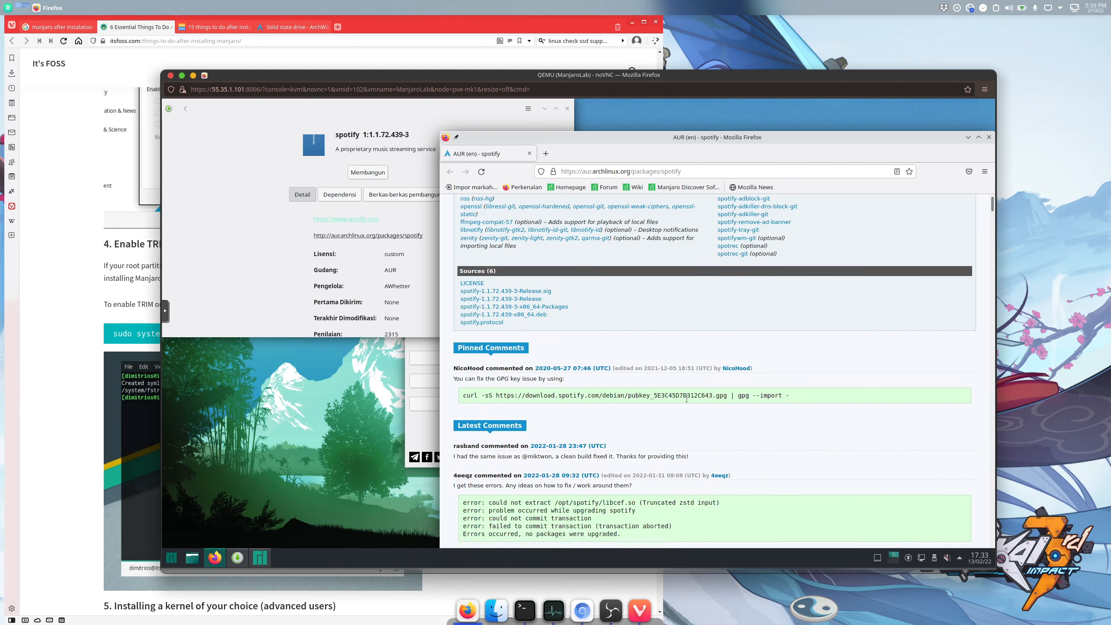
scroll(670, 393, down, 3)
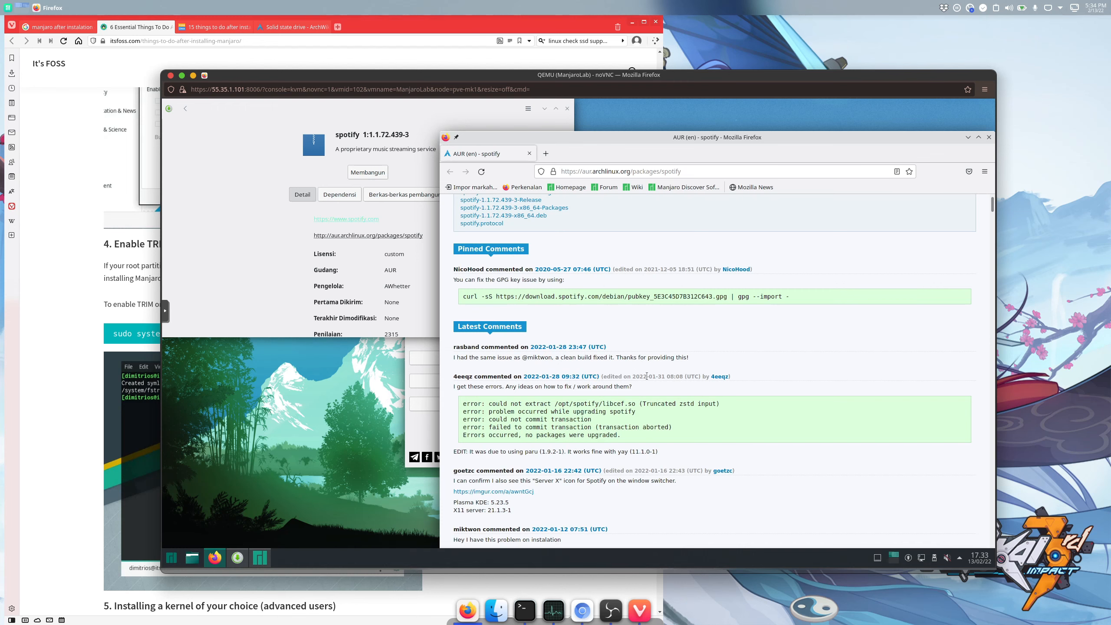
scroll(647, 378, down, 4)
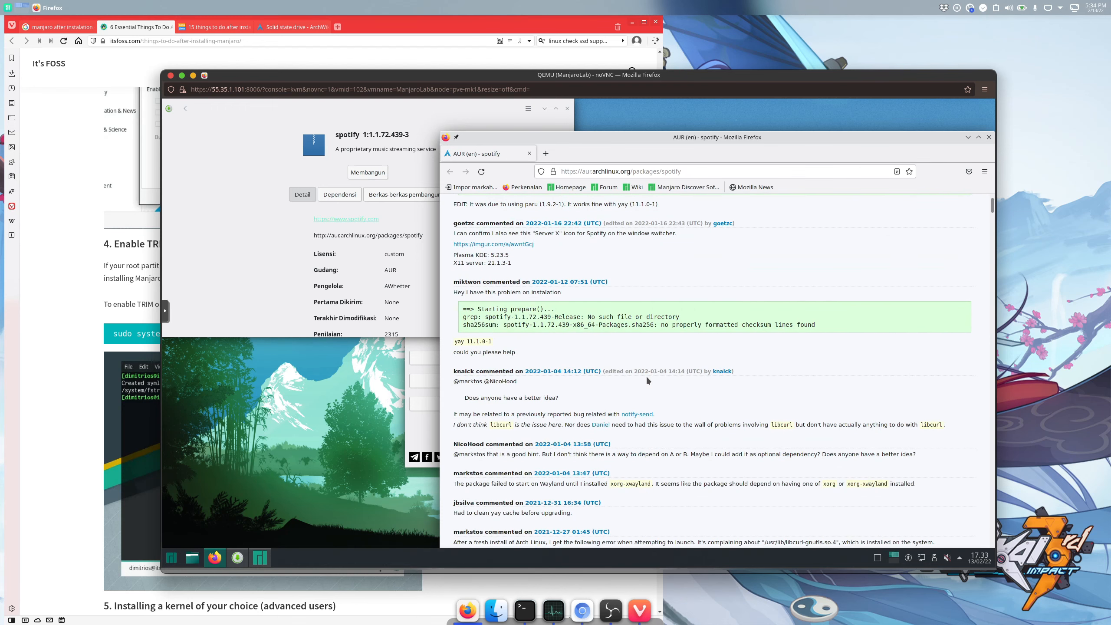
scroll(647, 377, down, 3)
scroll(648, 380, up, 8)
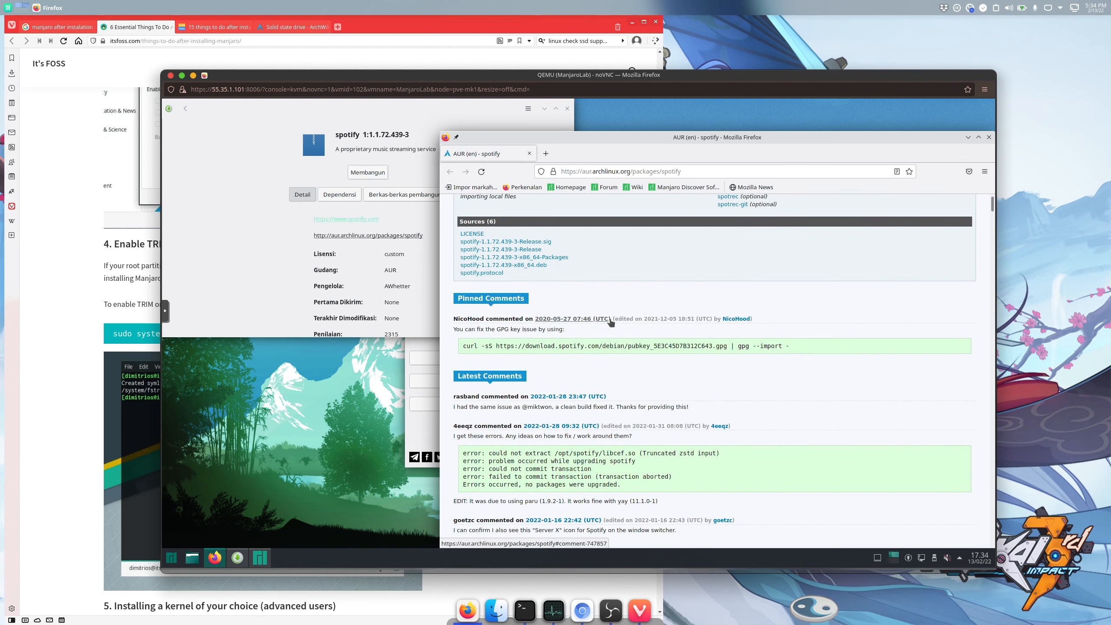
- Return from the spotify package details to the search results and close the software manager
click(185, 109)
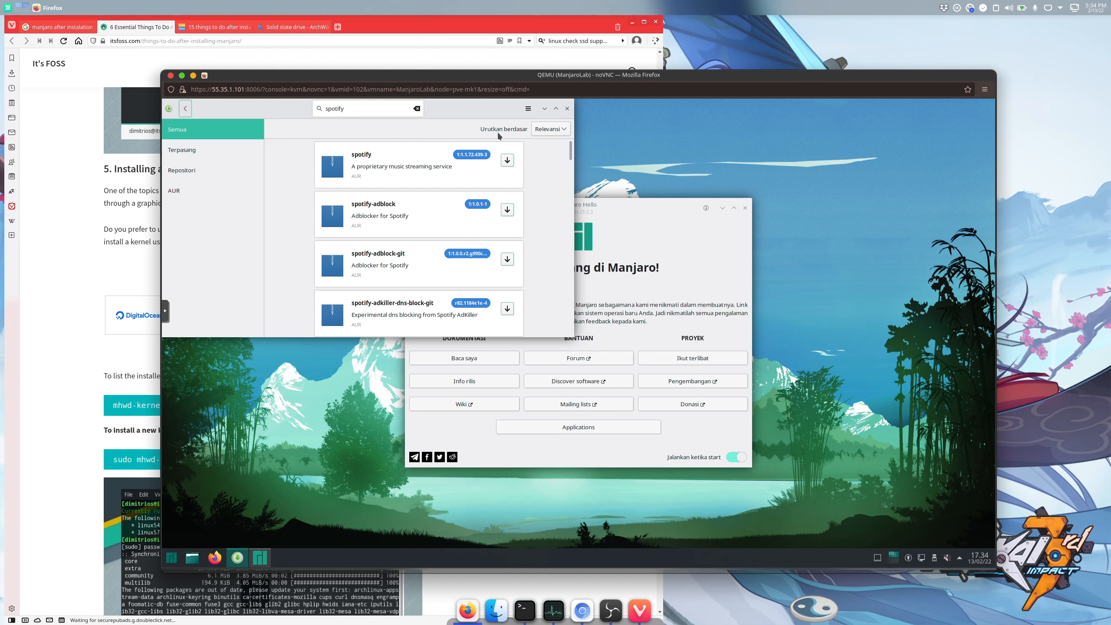
click(567, 109)
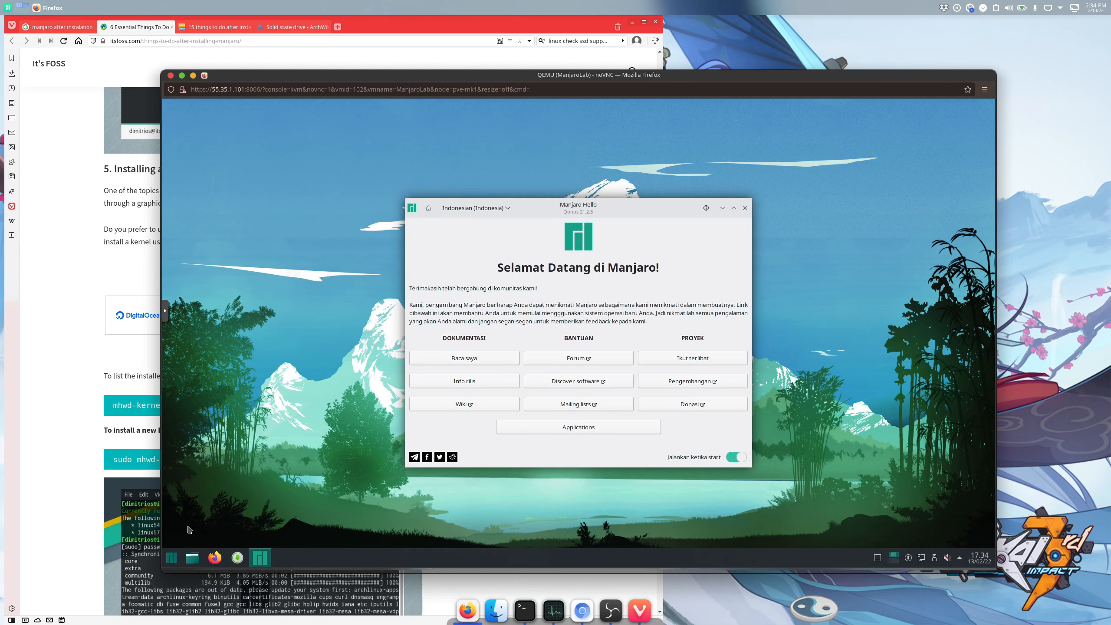
click(172, 558)
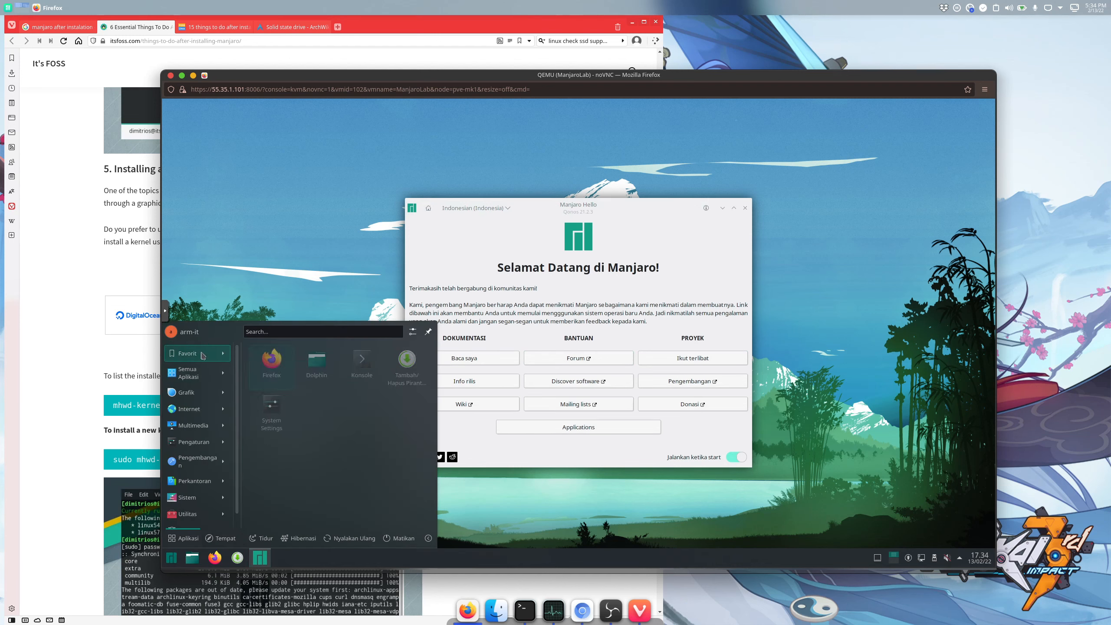
click(172, 559)
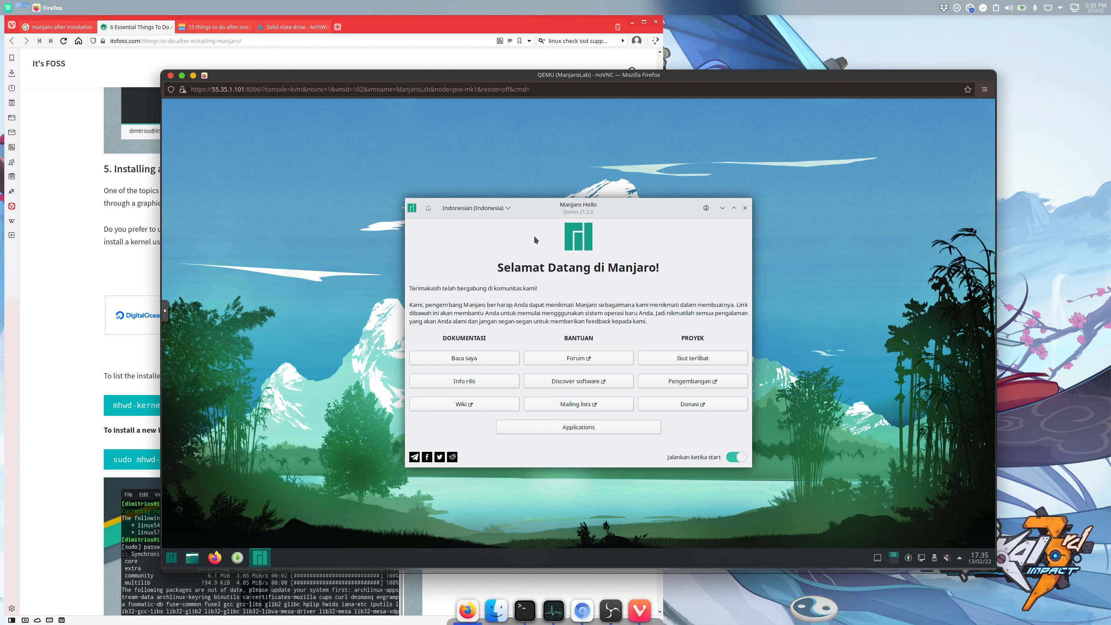
- Open Manjaro Hello's application list, enlarge the window, and browse the advanced categories down to the Video/Movie players
click(572, 427)
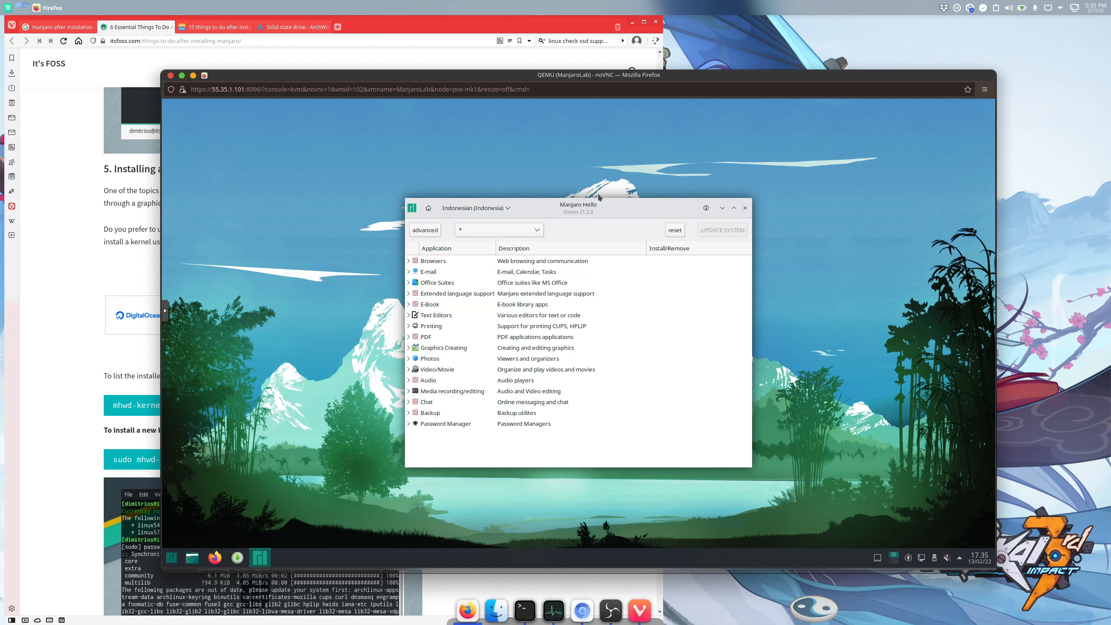
drag(631, 208, 519, 132)
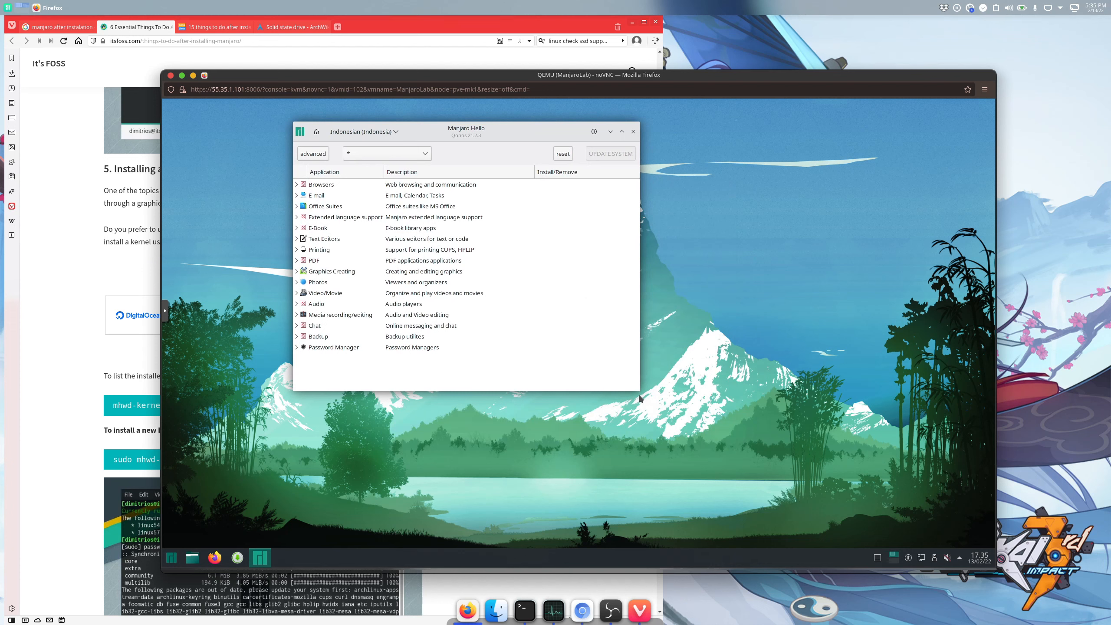
drag(642, 393, 712, 476)
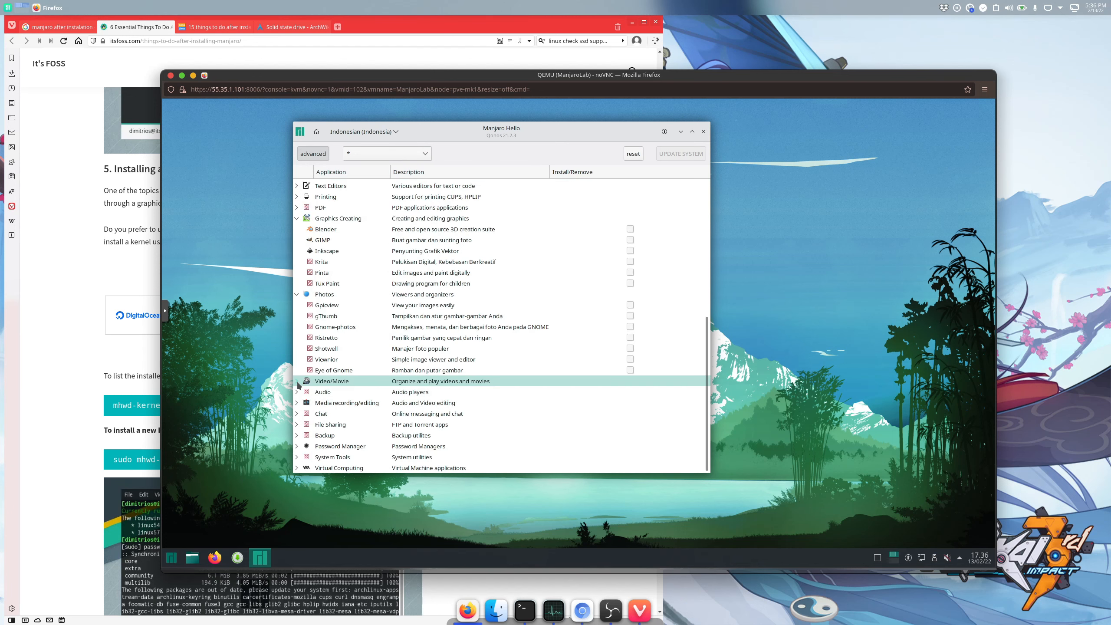
click(297, 381)
scroll(450, 385, down, 2)
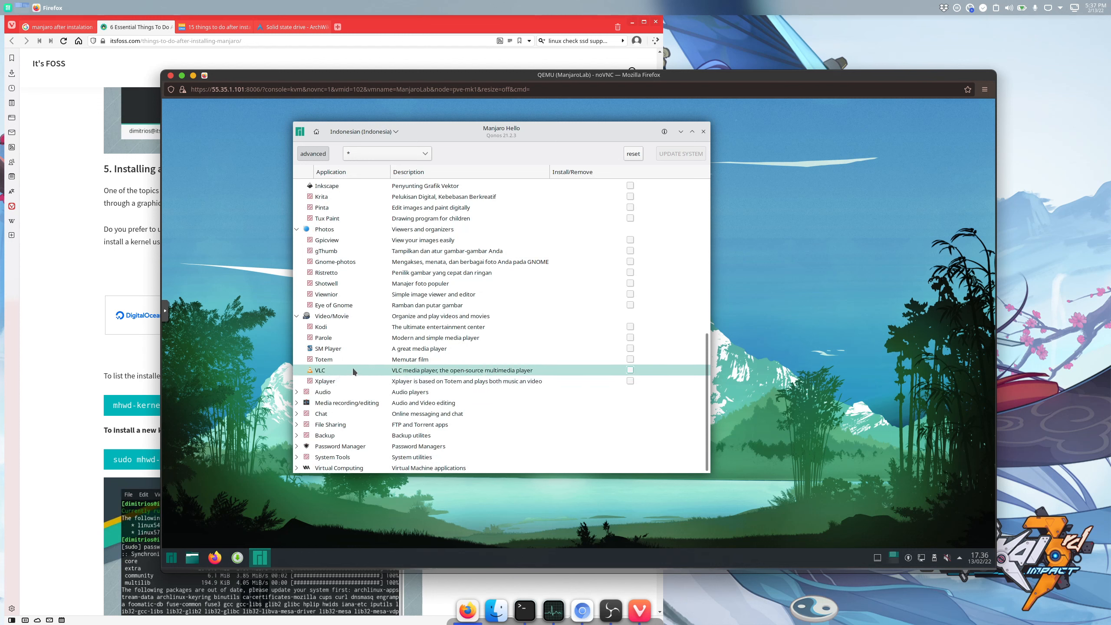
- Mark VLC for installation and Firefox for removal, and close Manjaro Hello without applying the changes
click(630, 370)
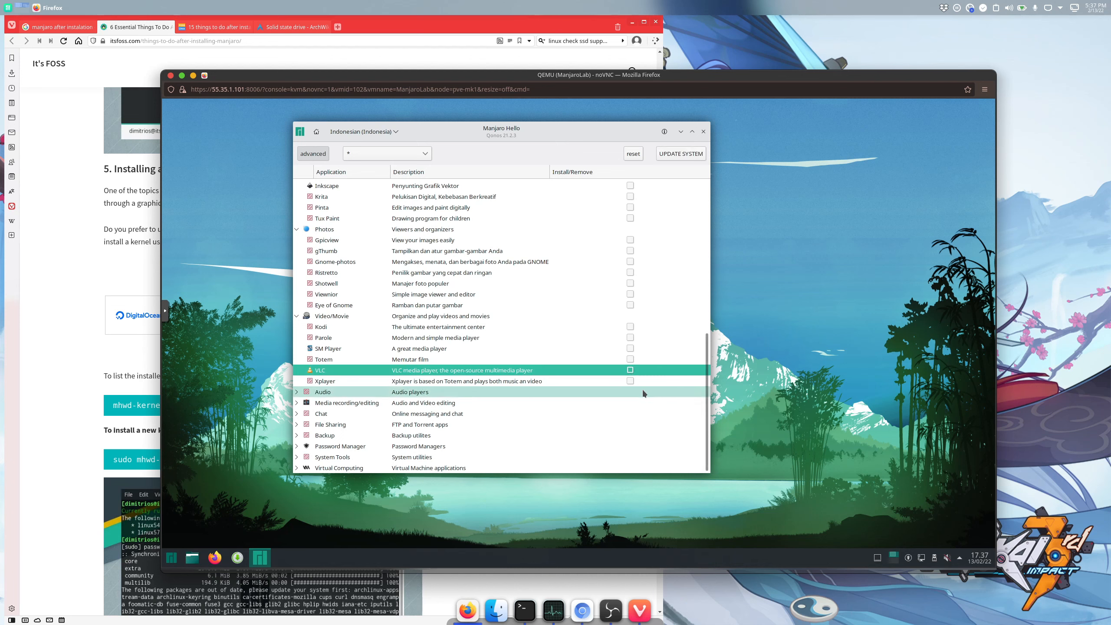
scroll(578, 381, up, 10)
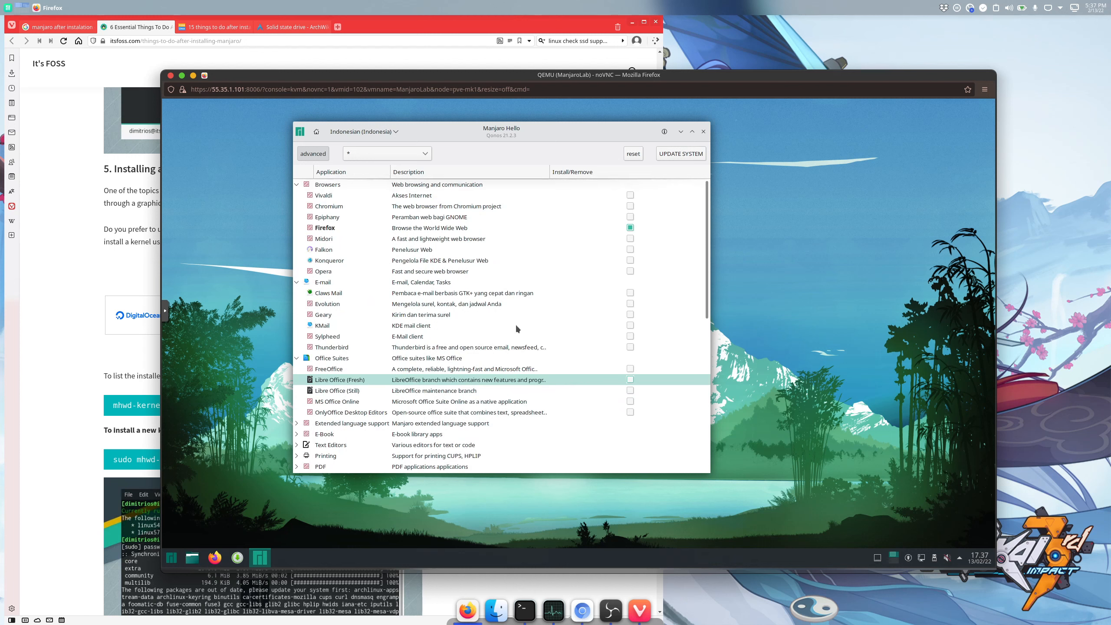
click(631, 229)
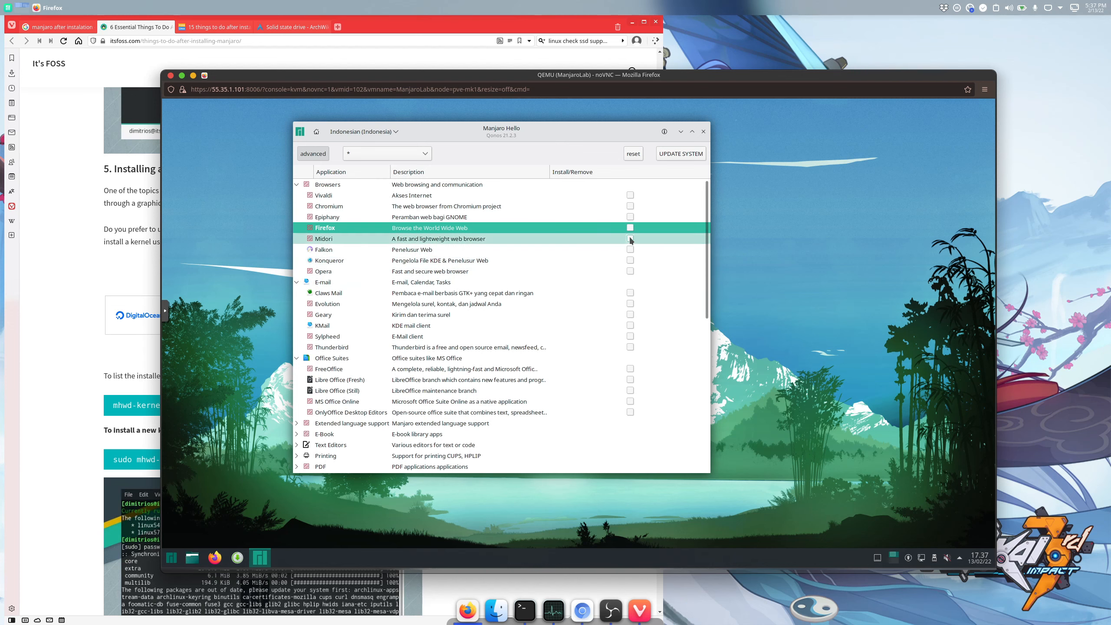
scroll(630, 240, down, 10)
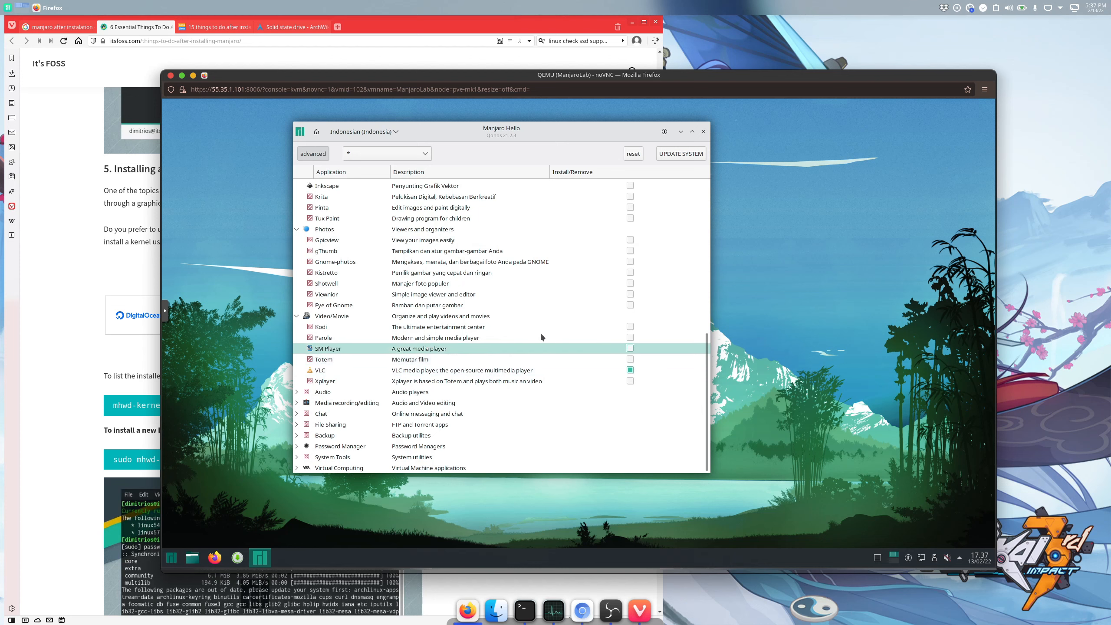
scroll(564, 282, up, 5)
click(703, 131)
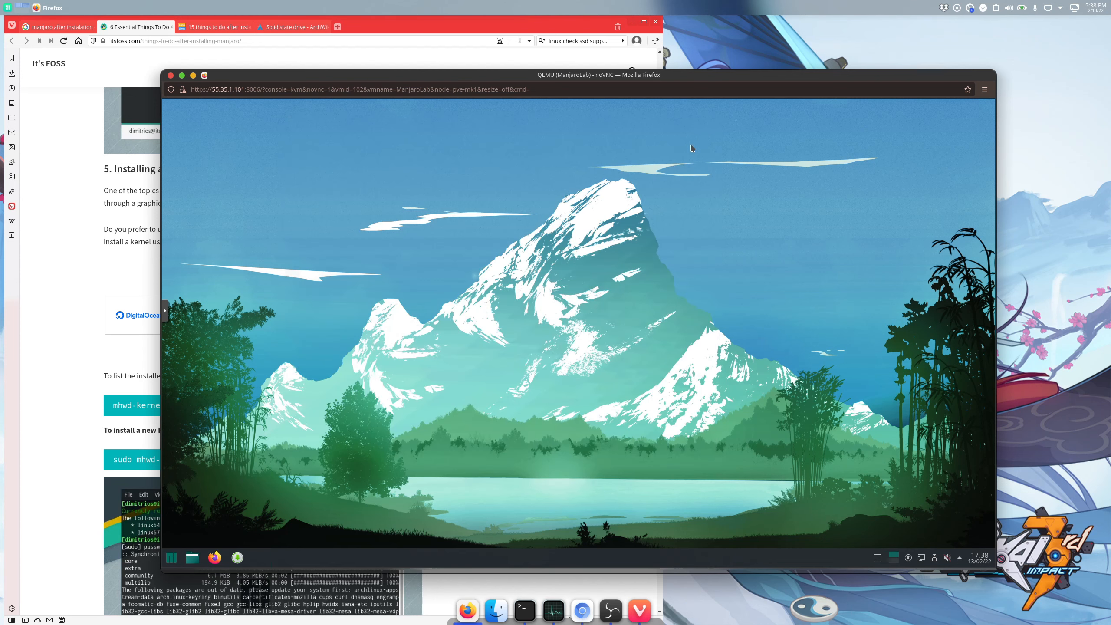